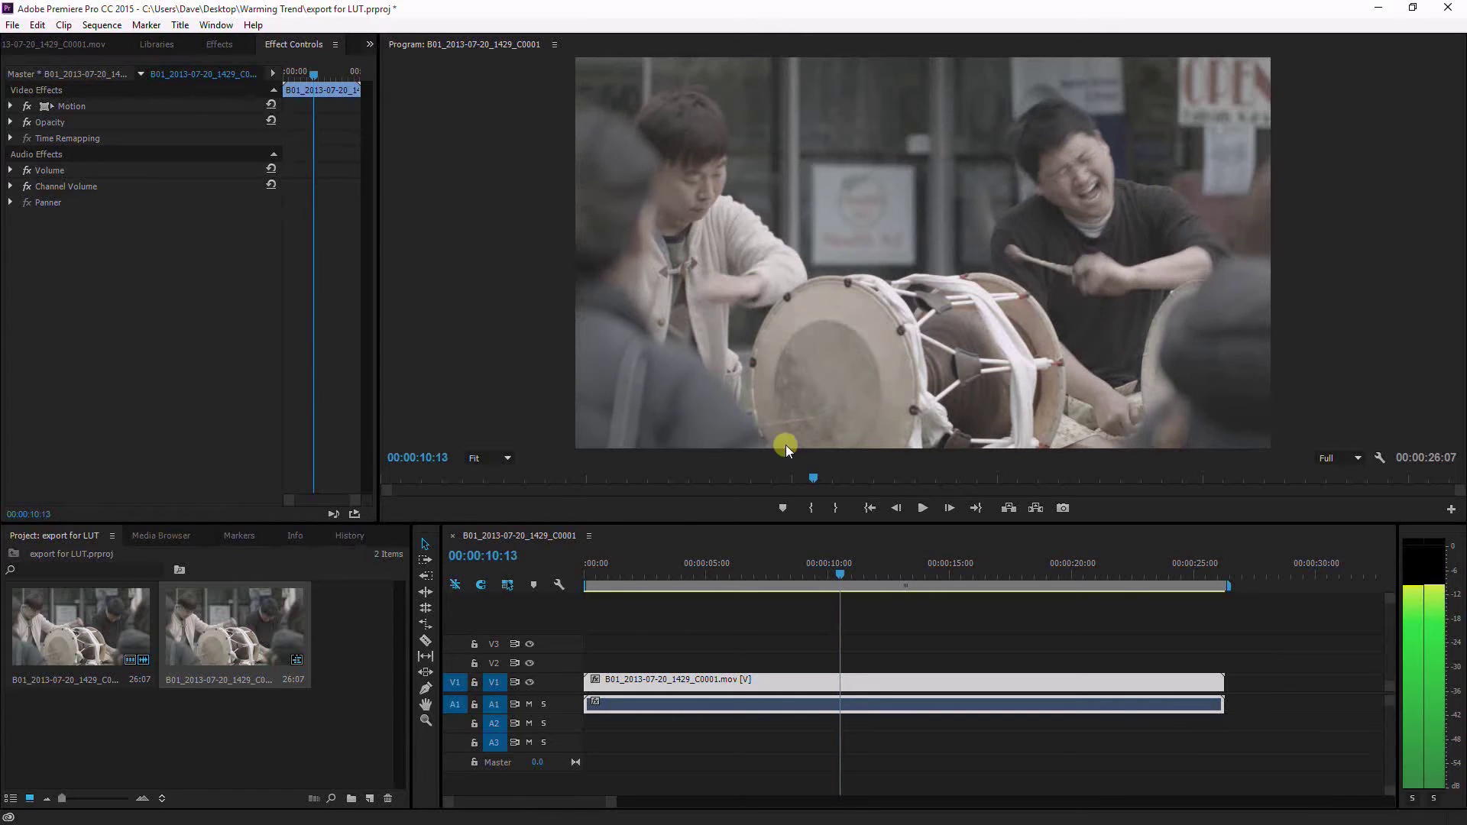
- Stop playback and scrub the playhead to 00:00:13:13, where the smiling drummer is in shot
key(space)
click(1317, 349)
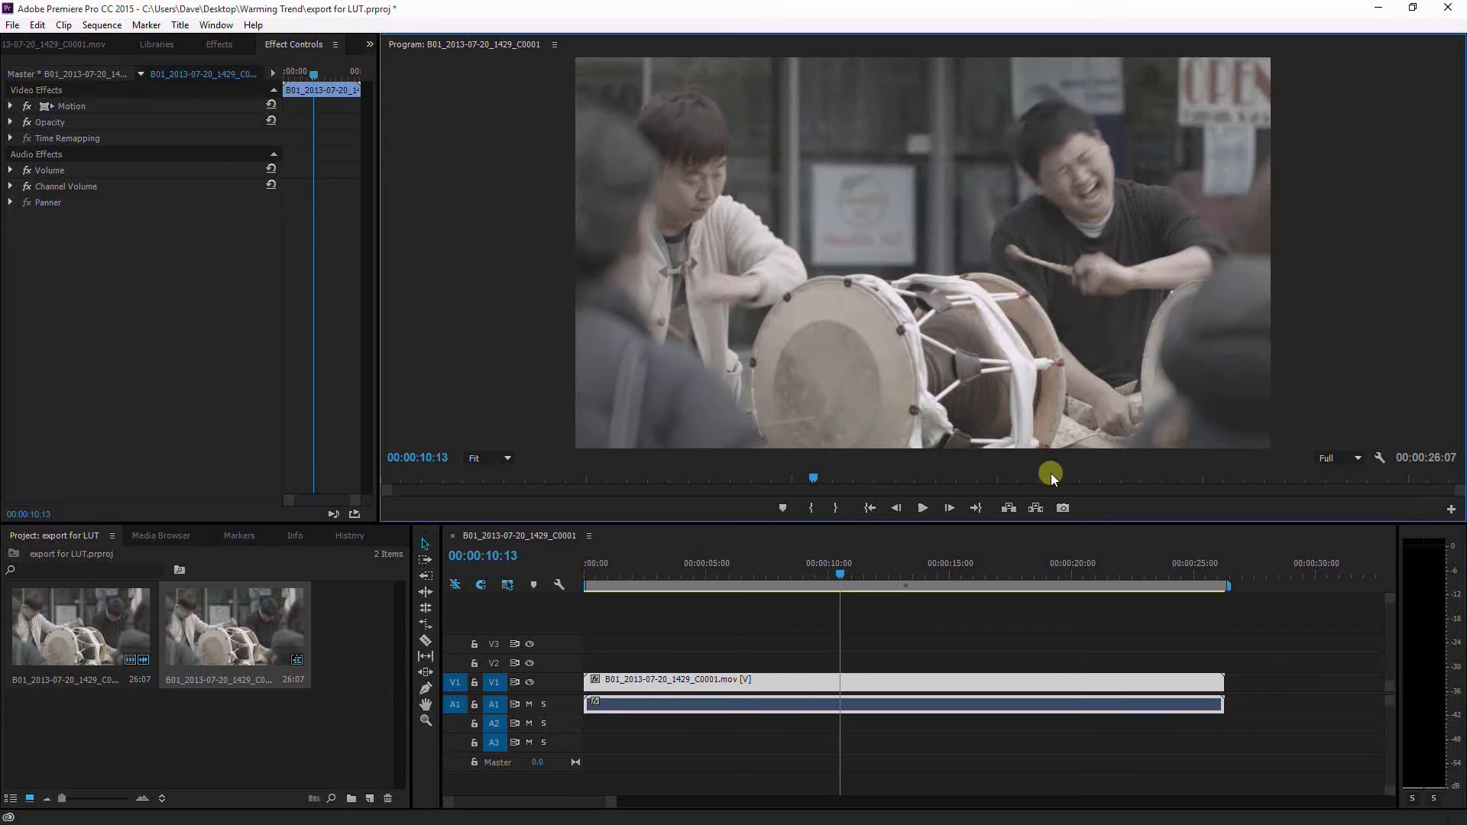
mouse_move(939, 579)
mouse_down()
mouse_move(974, 577)
mouse_move(891, 572)
mouse_move(916, 572)
mouse_up()
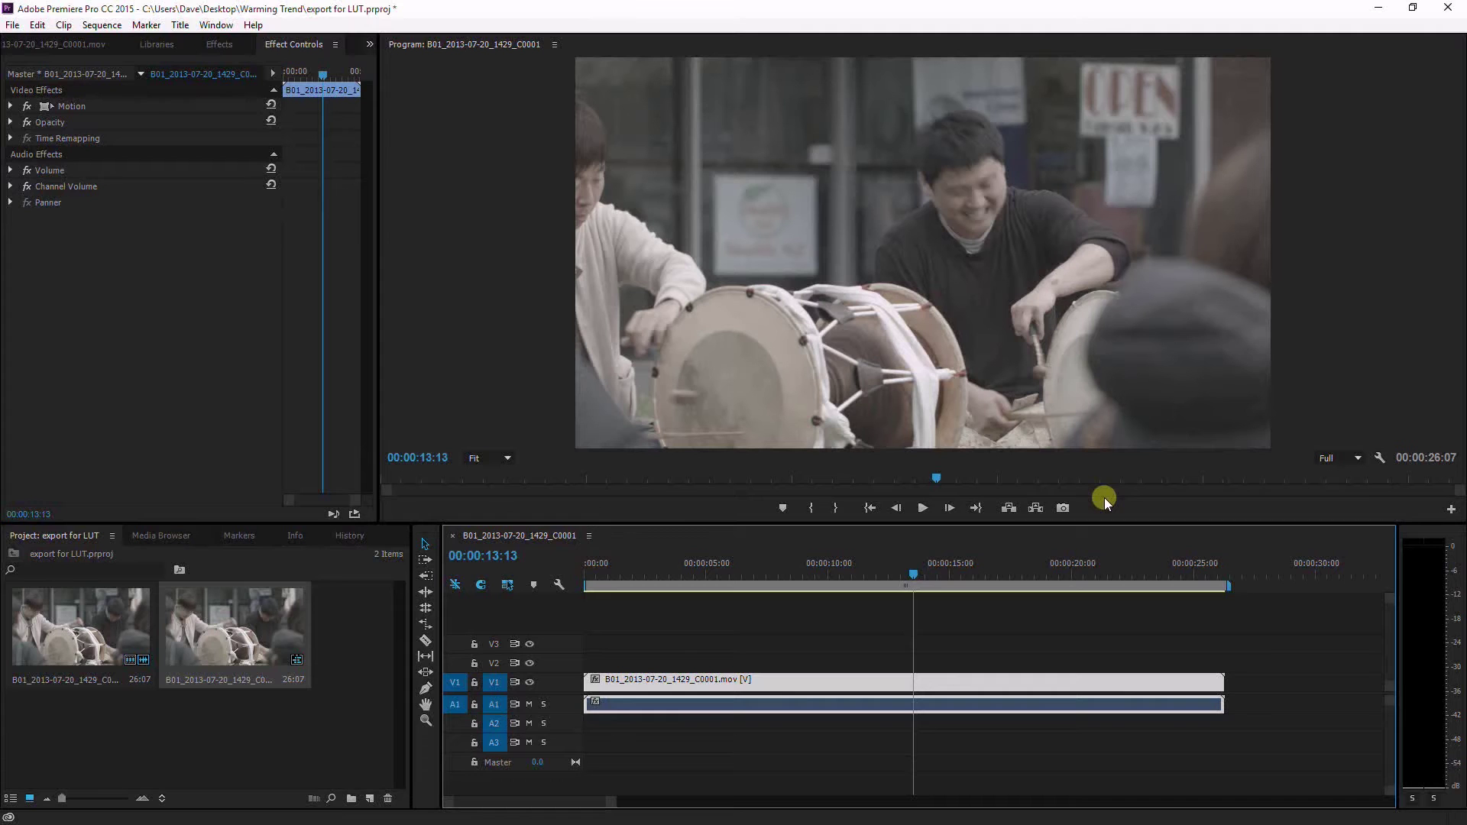
- Export the 00:00:13:13 frame as a Targa still named exportPhoto
click(1063, 508)
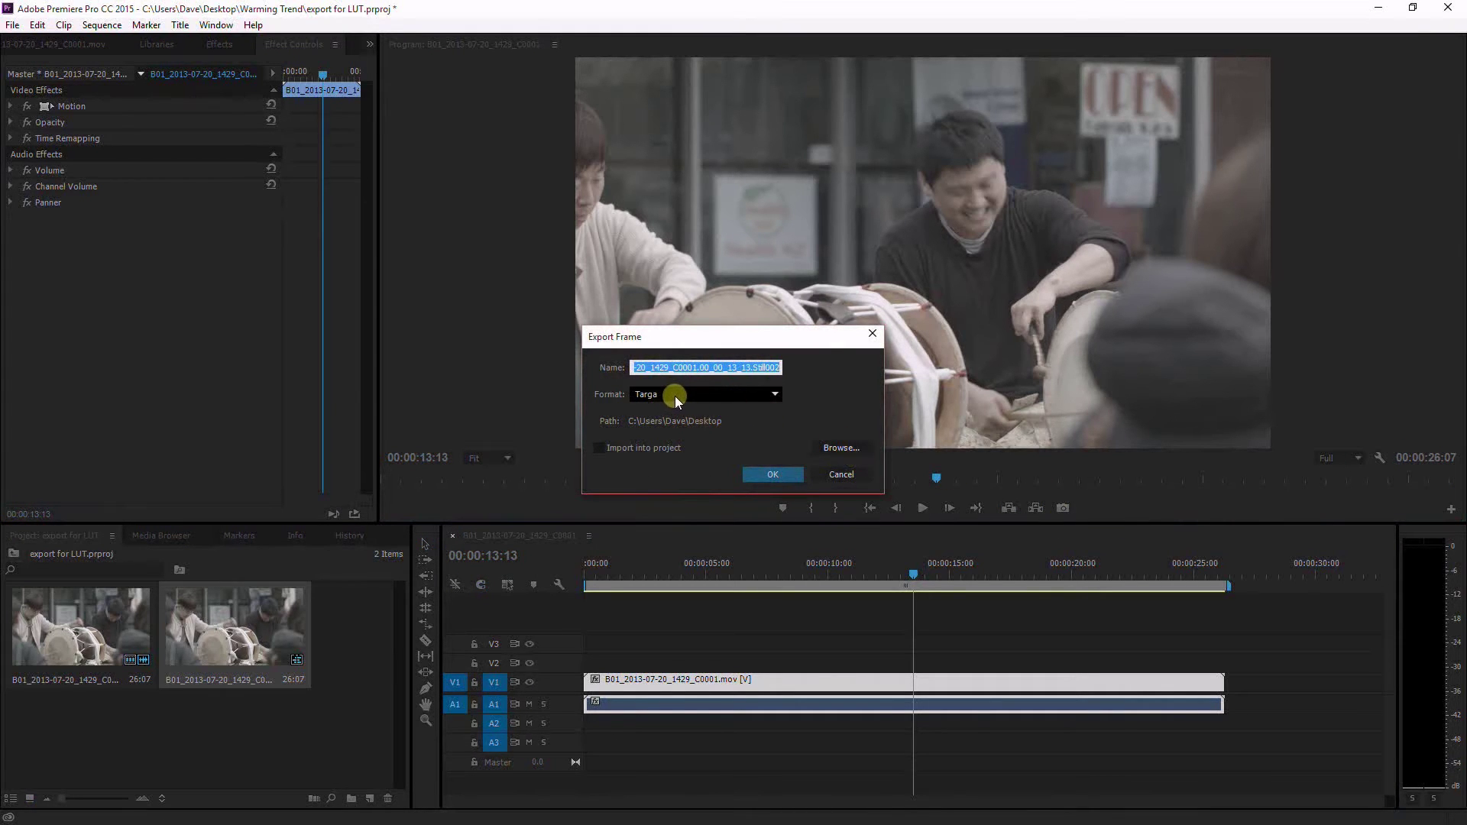
click(675, 396)
click(676, 396)
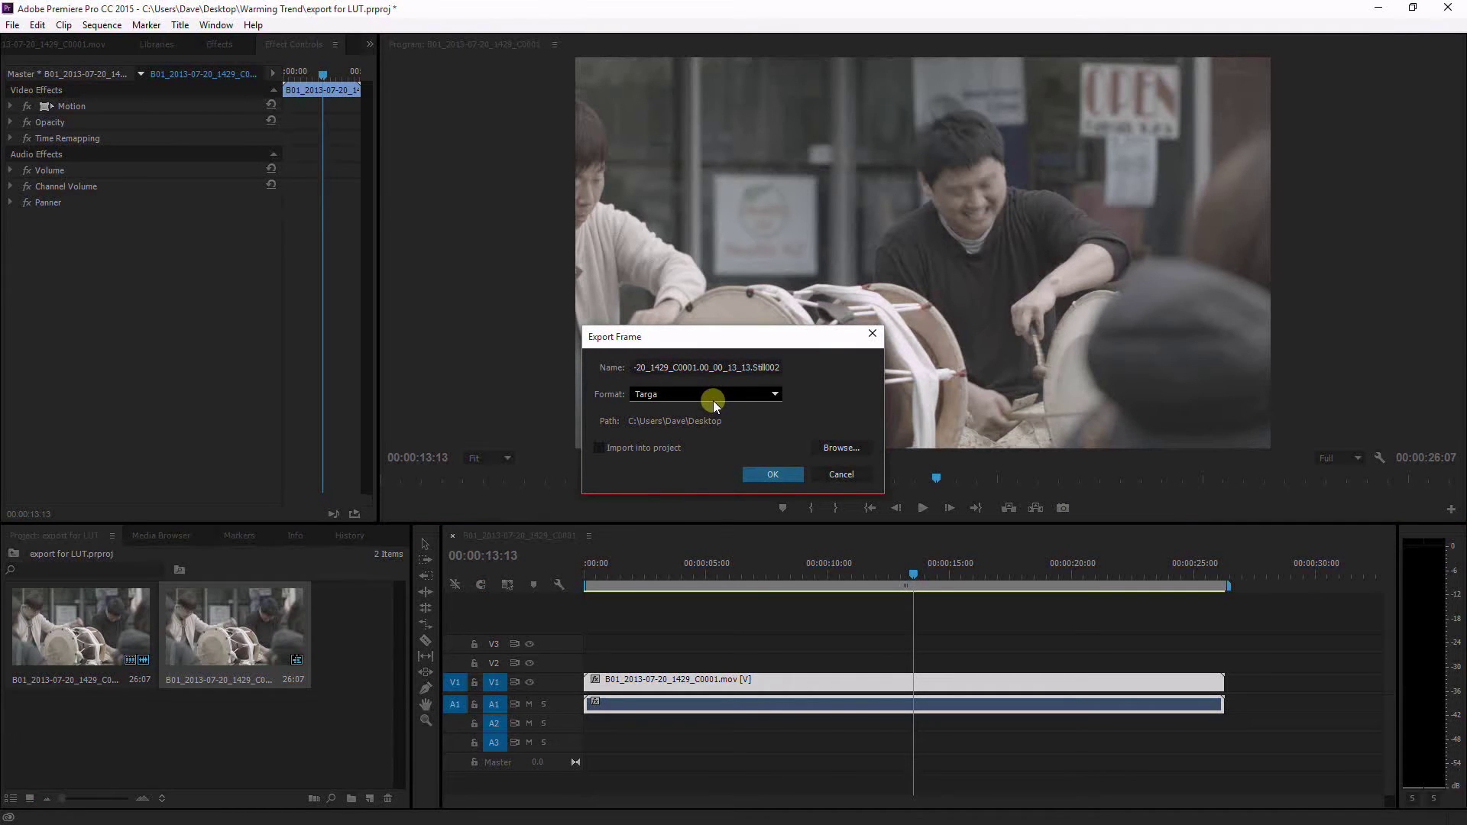
click(742, 371)
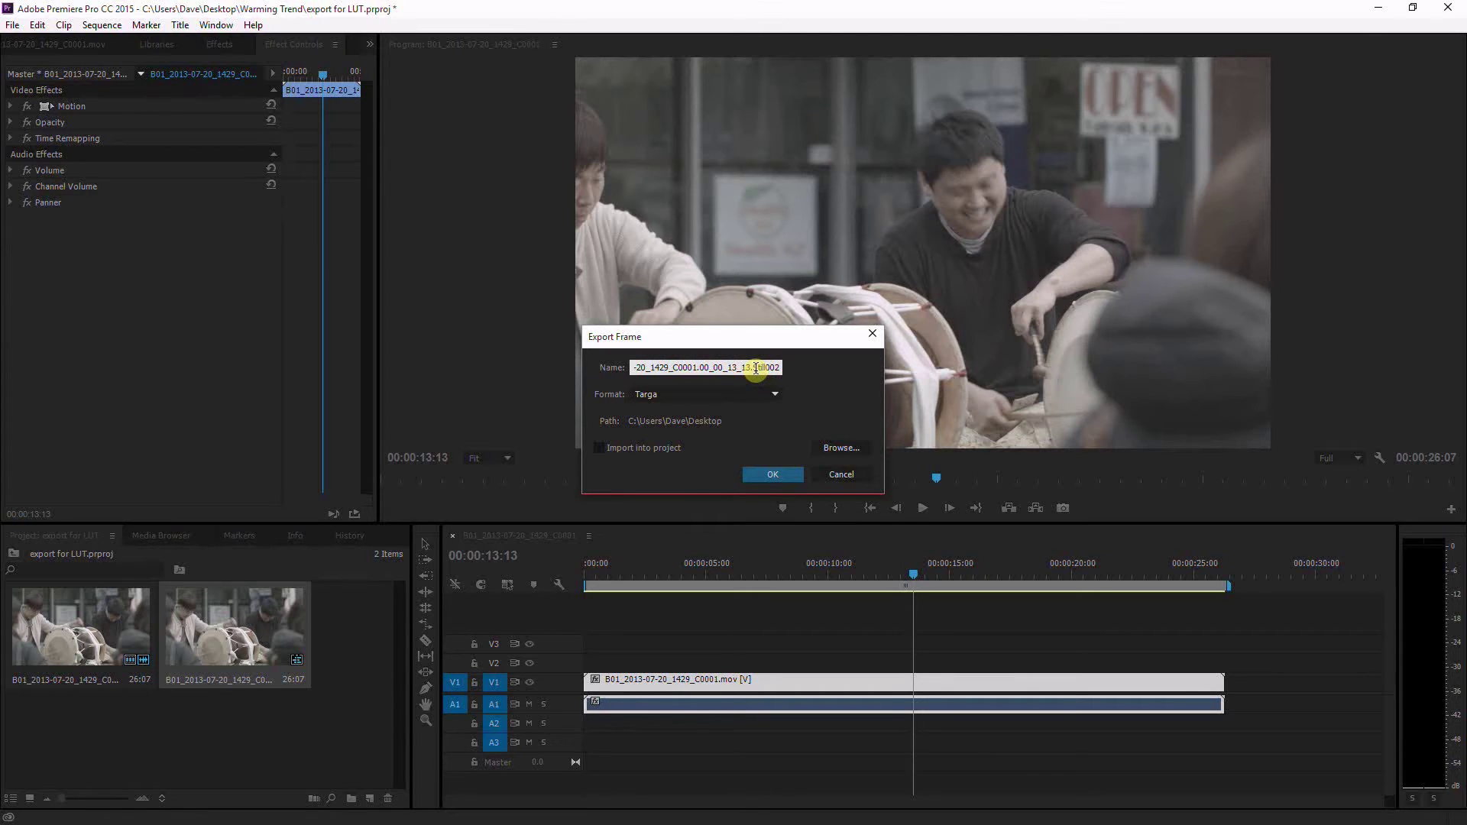
click(673, 395)
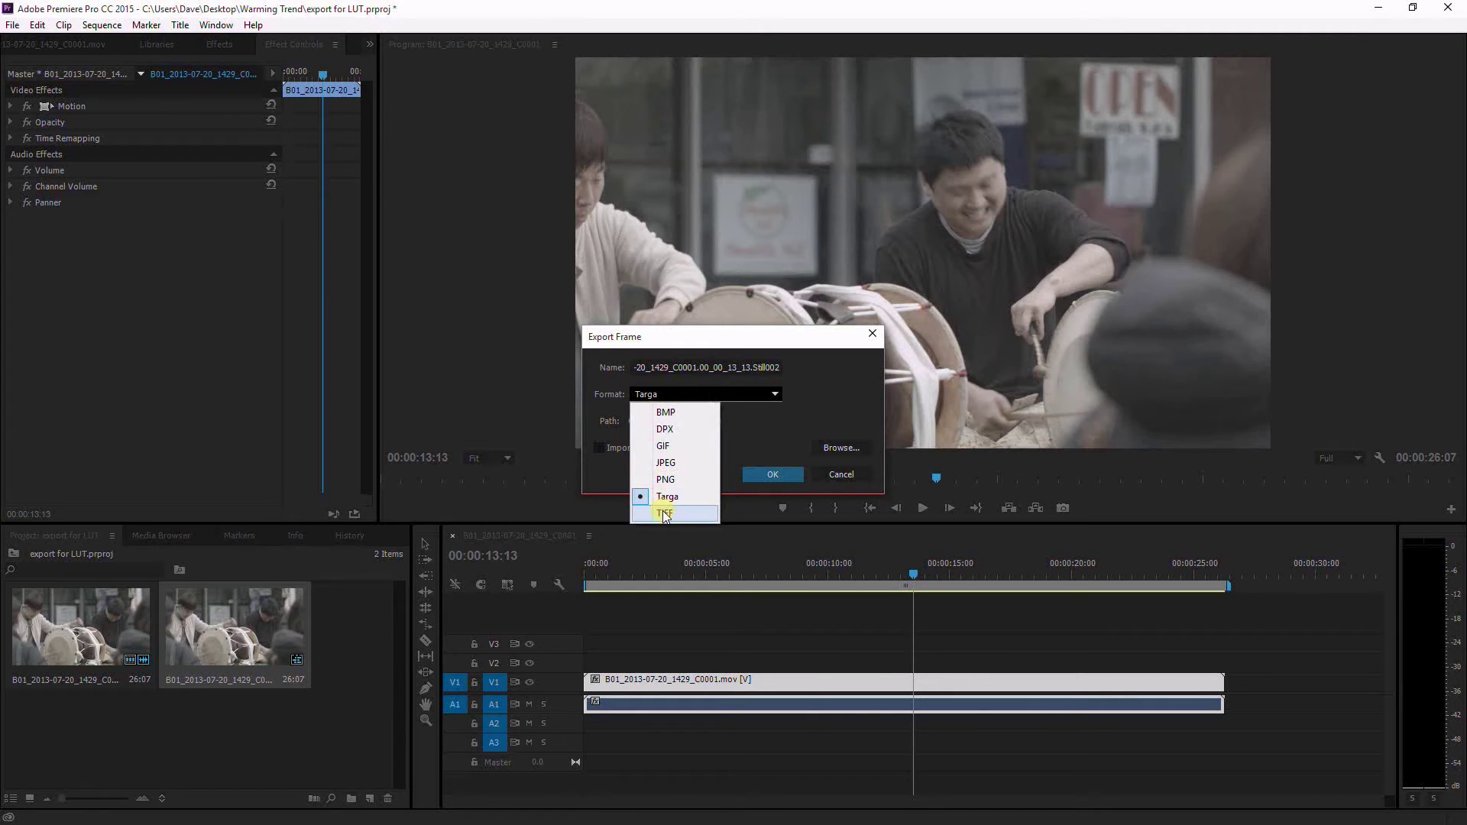
click(804, 400)
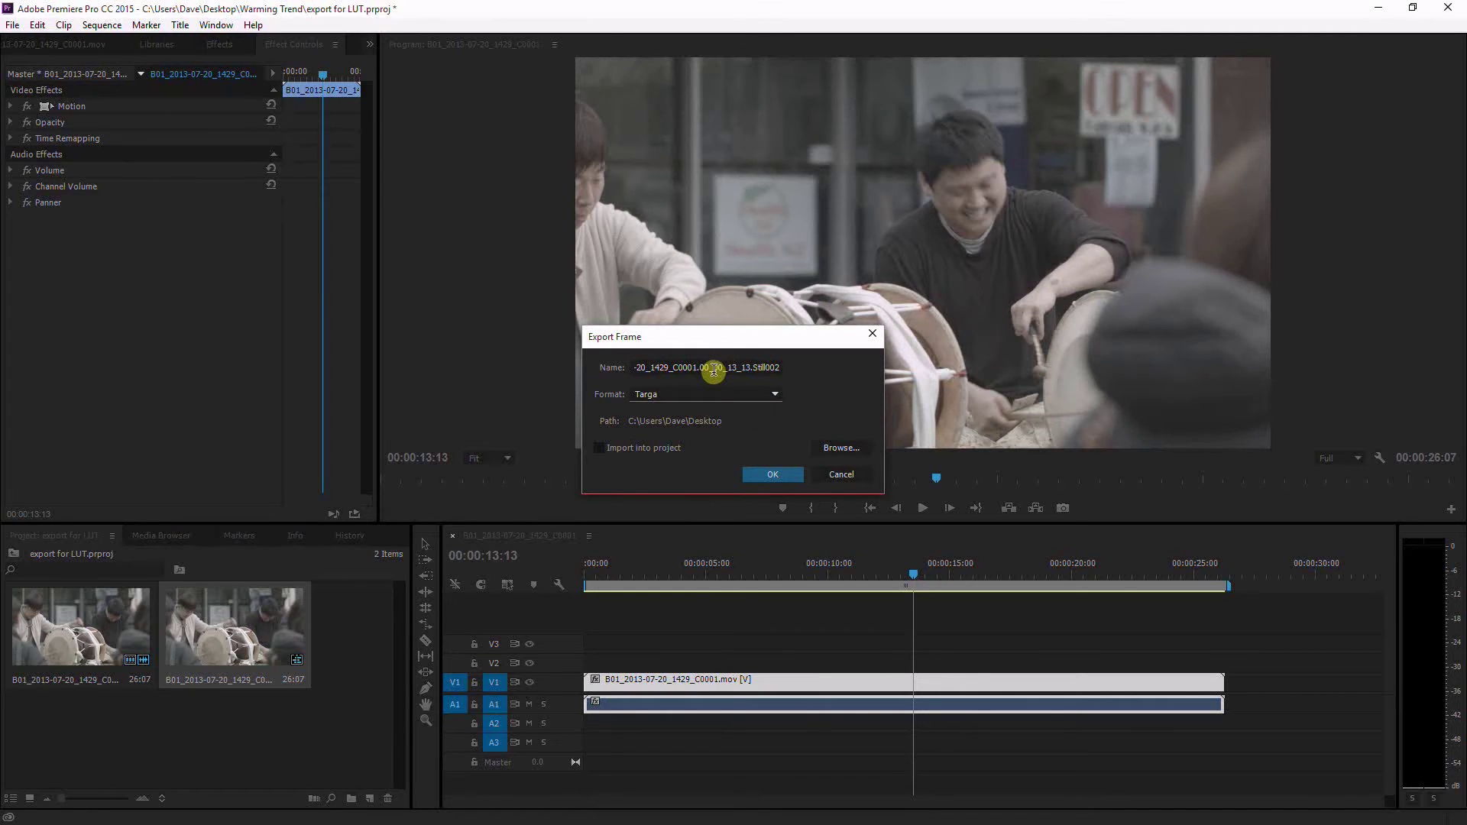
double_click(716, 368)
text(e)
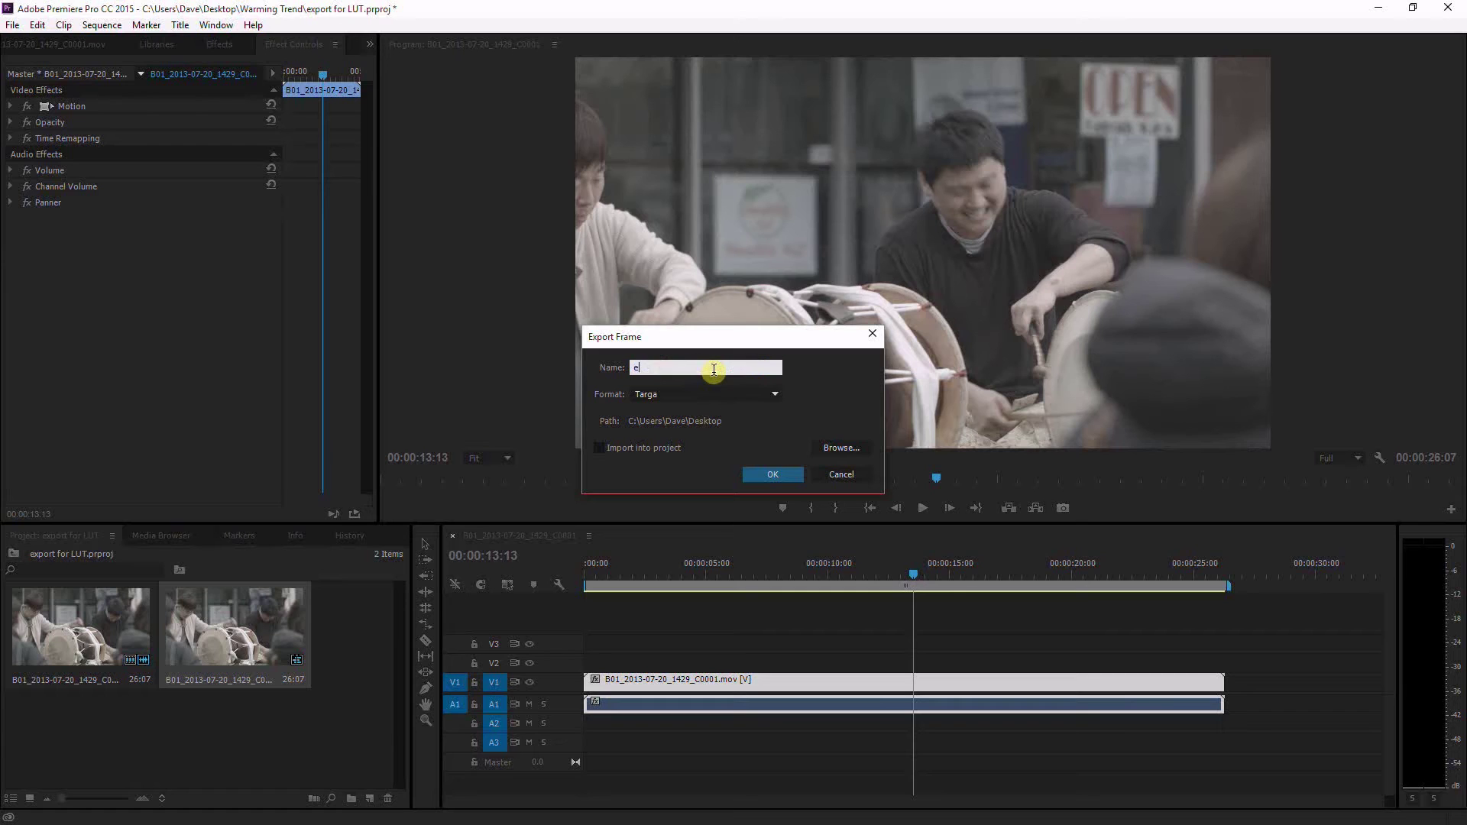
text(cxportPhoto)
click(764, 475)
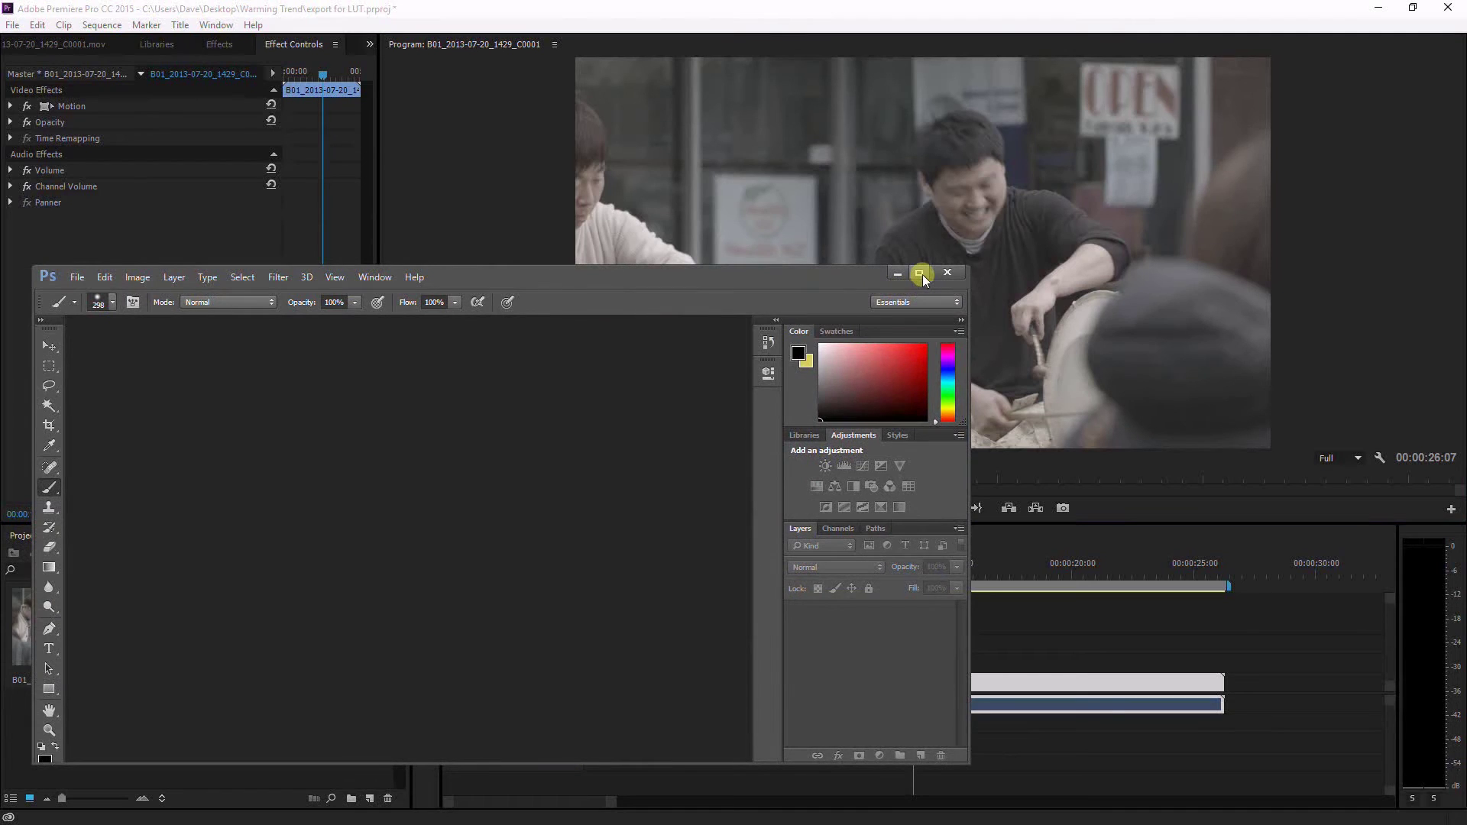
- Maximize Photoshop and open exportPhoto.tga from the Desktop
click(921, 273)
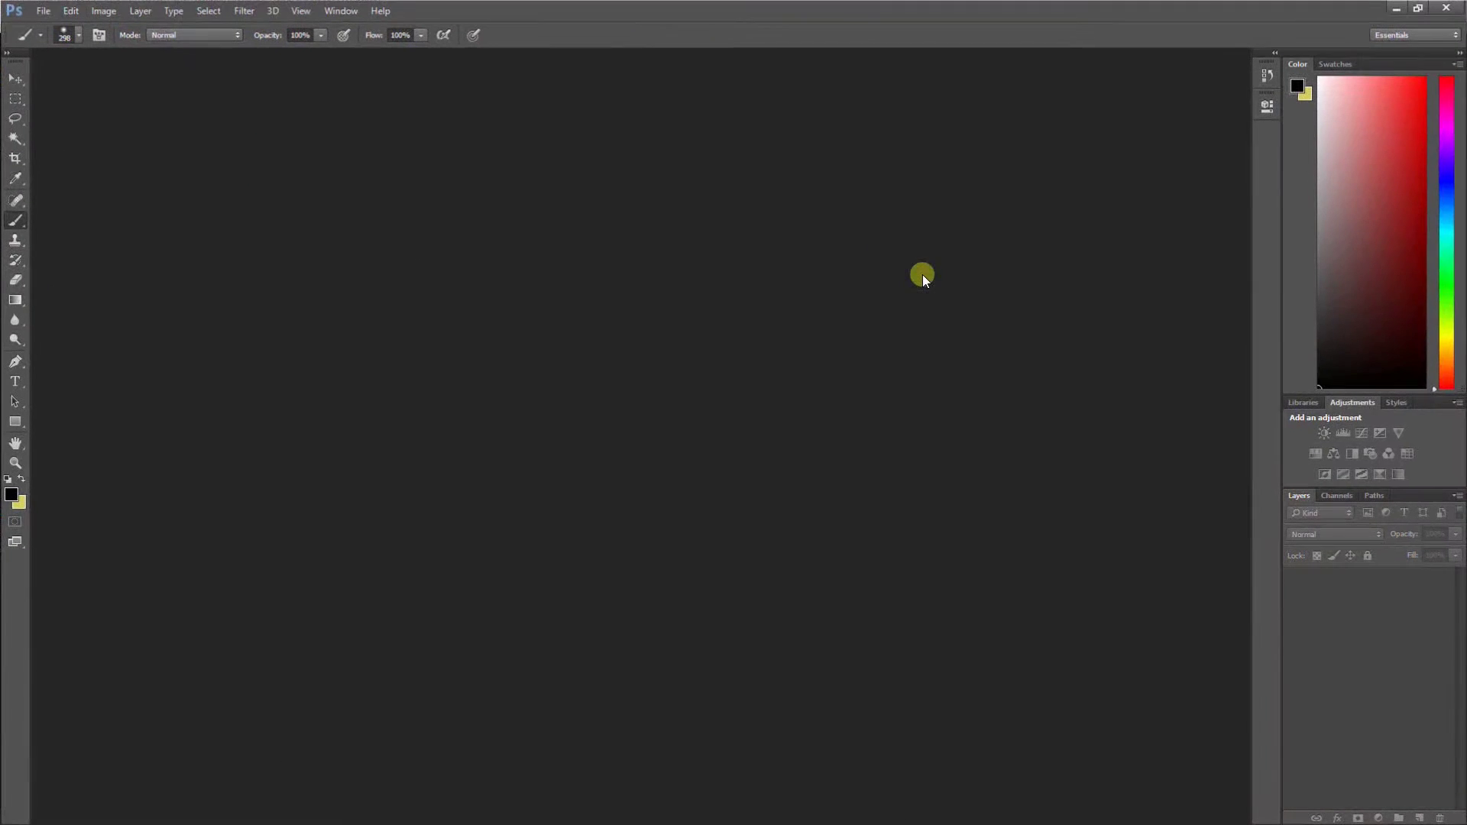
click(51, 17)
click(73, 44)
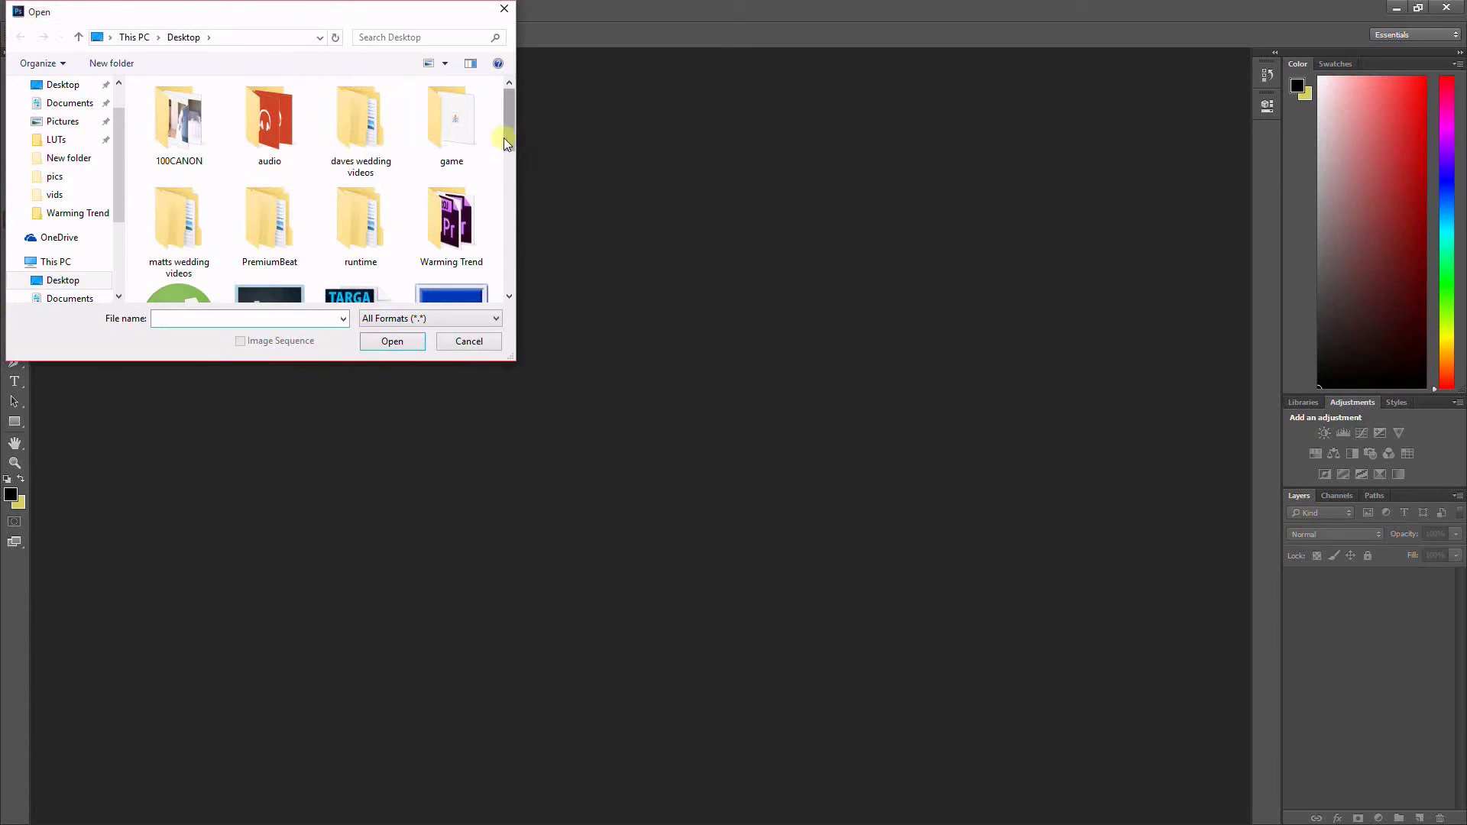
drag(506, 141, 505, 217)
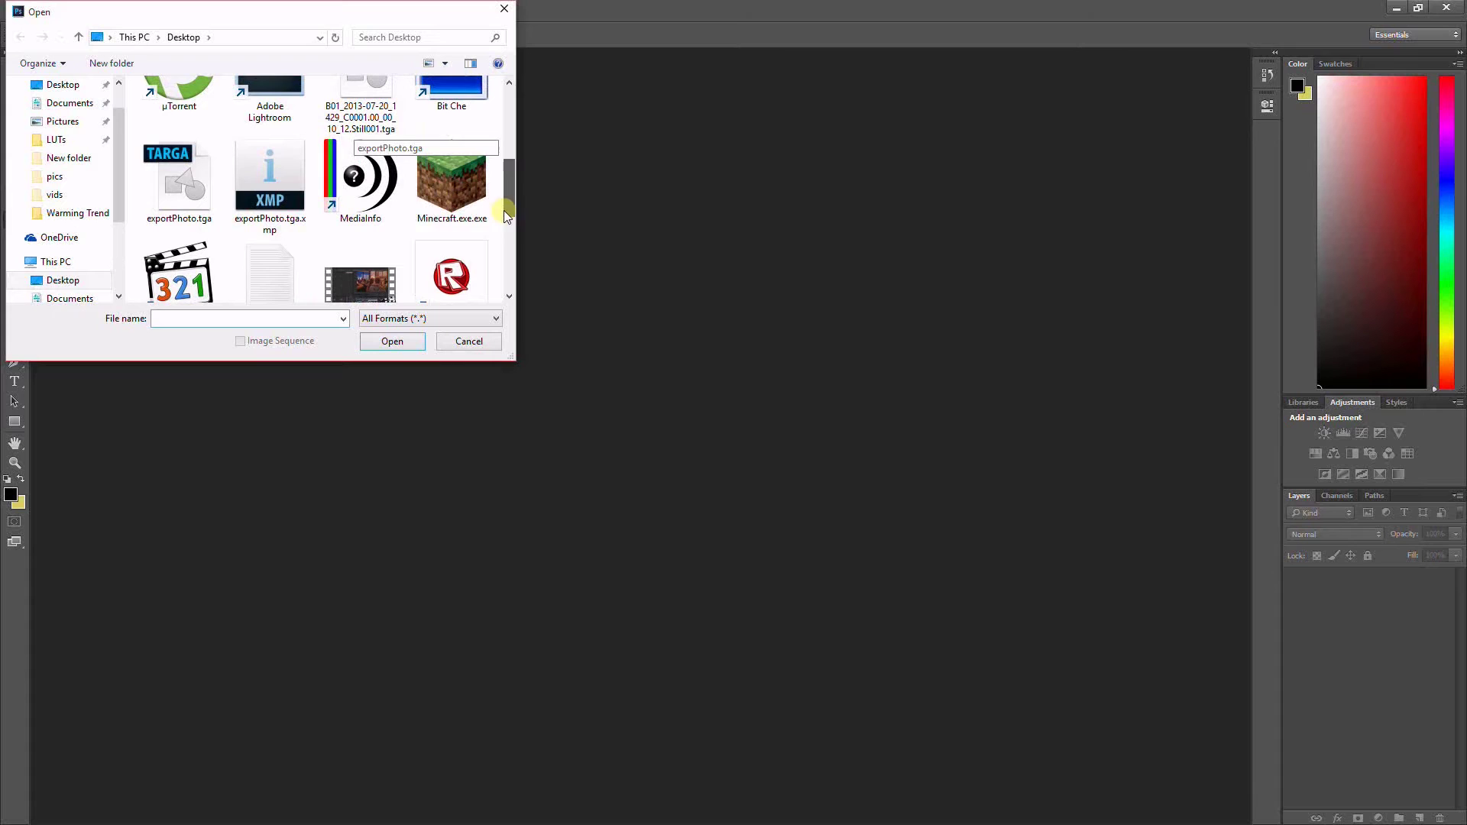
click(195, 205)
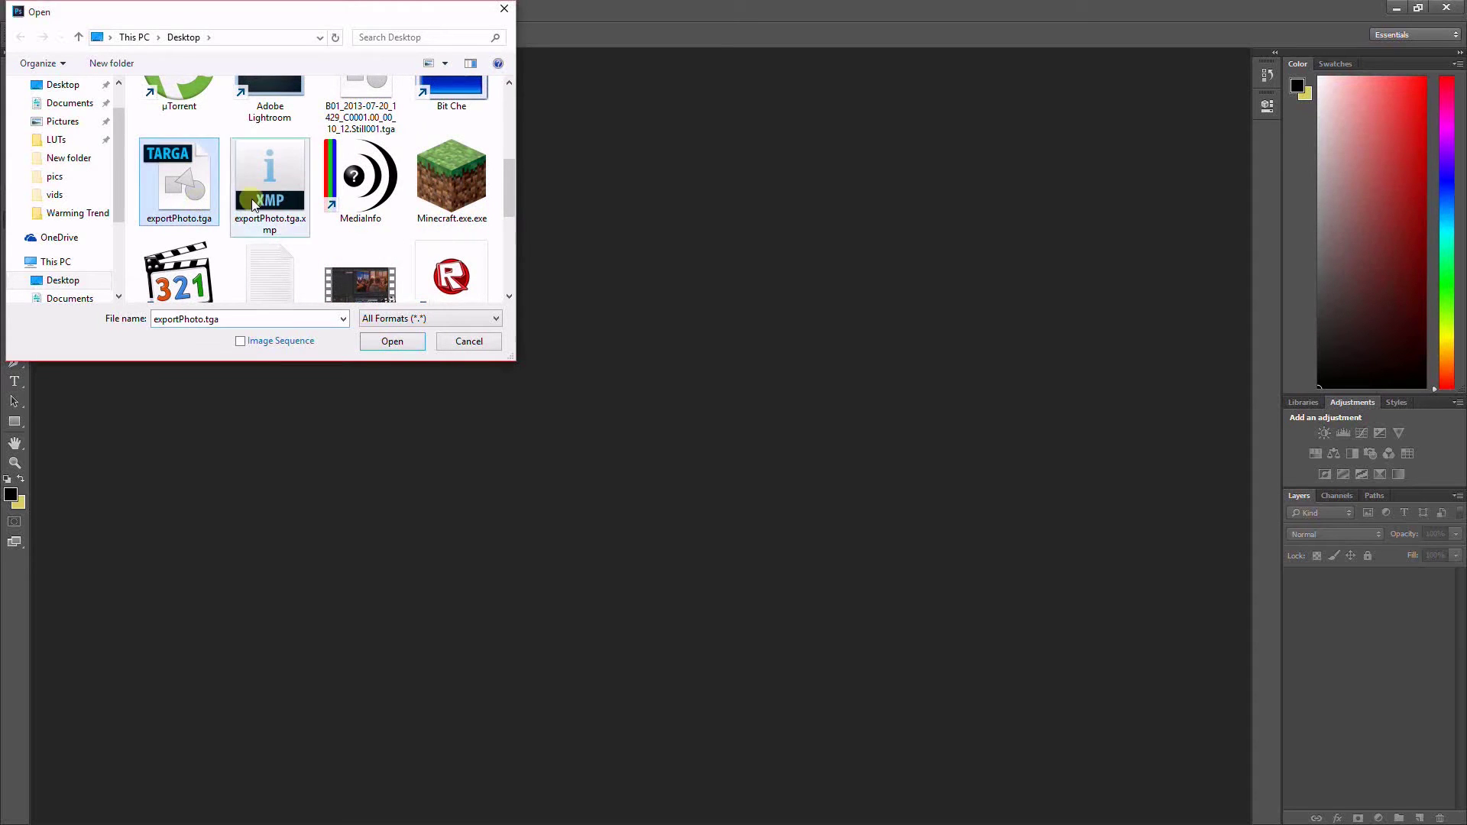
click(405, 343)
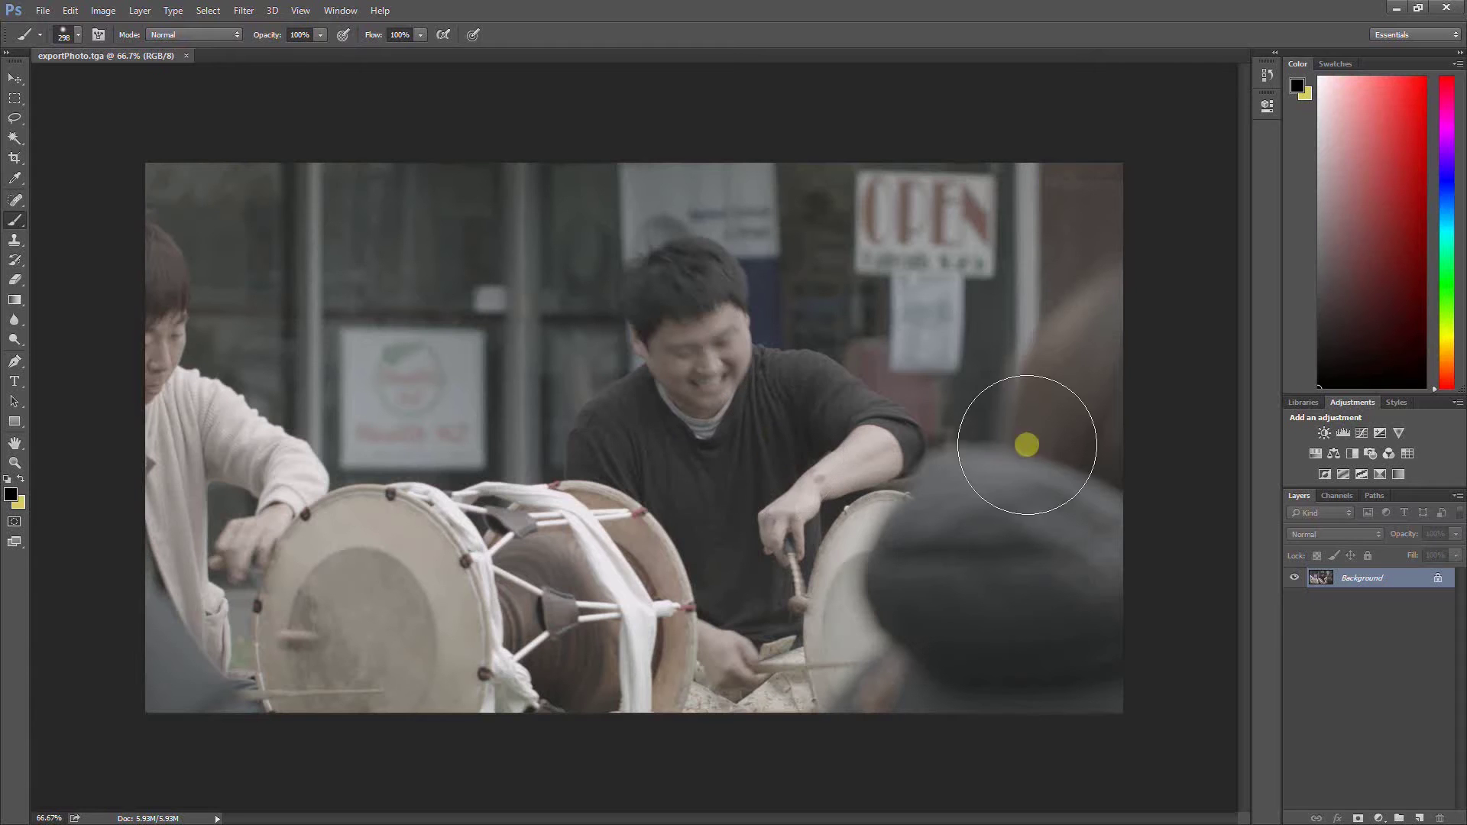
- Add a Curves 1 adjustment layer above Background, browsing the Filter menu without applying anything
click(1362, 433)
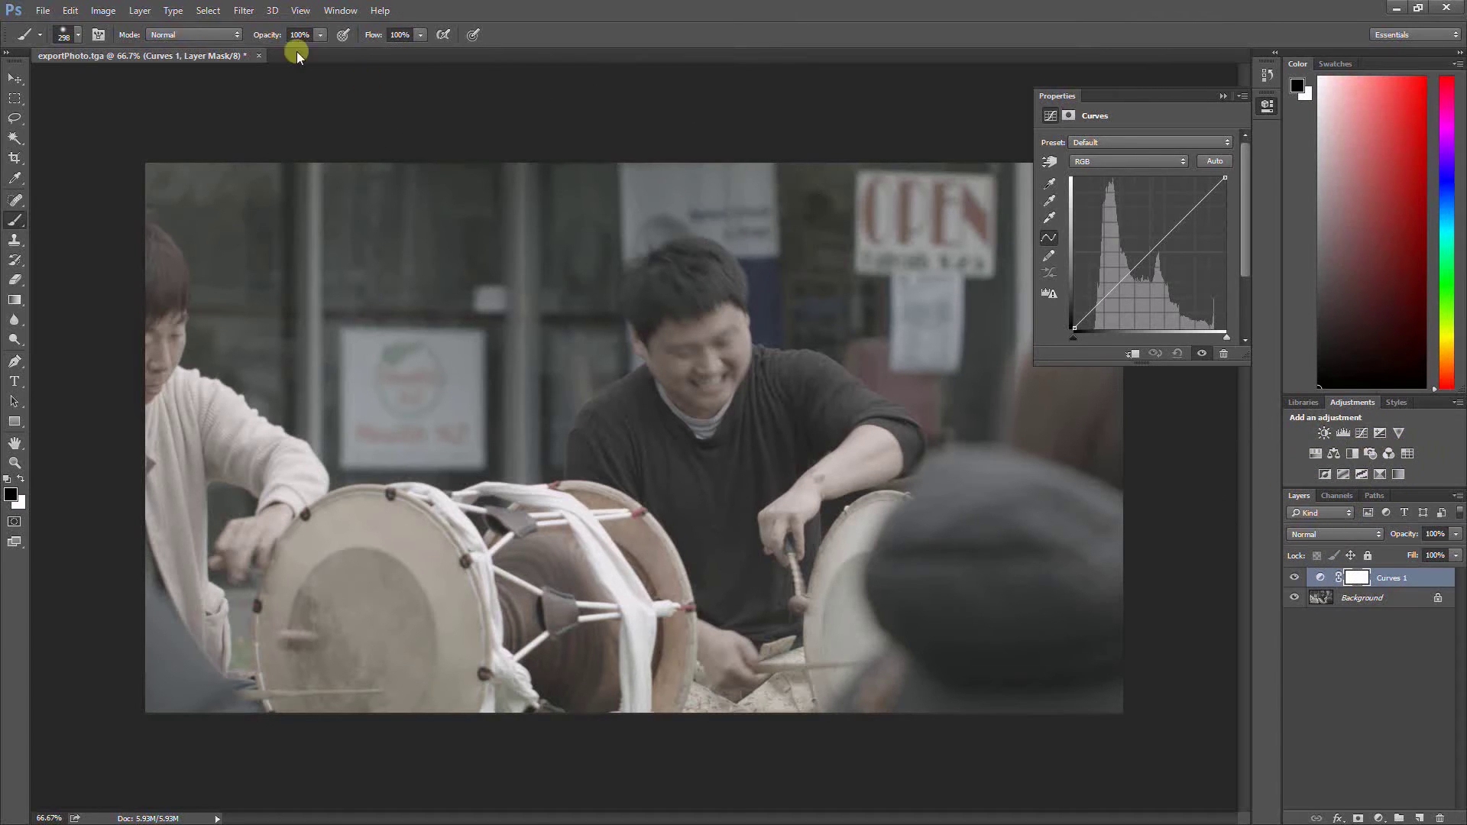
click(239, 11)
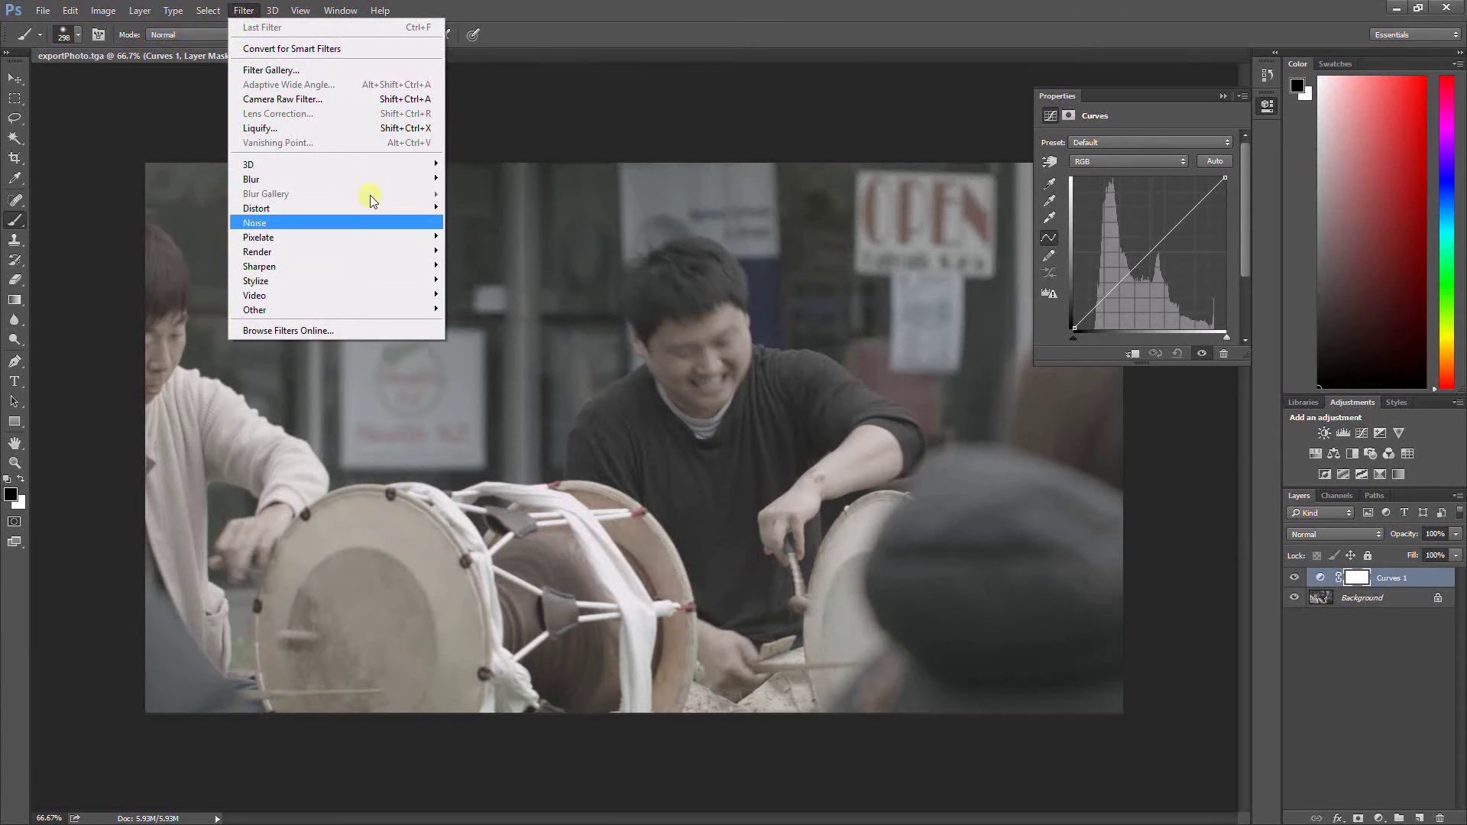
click(573, 7)
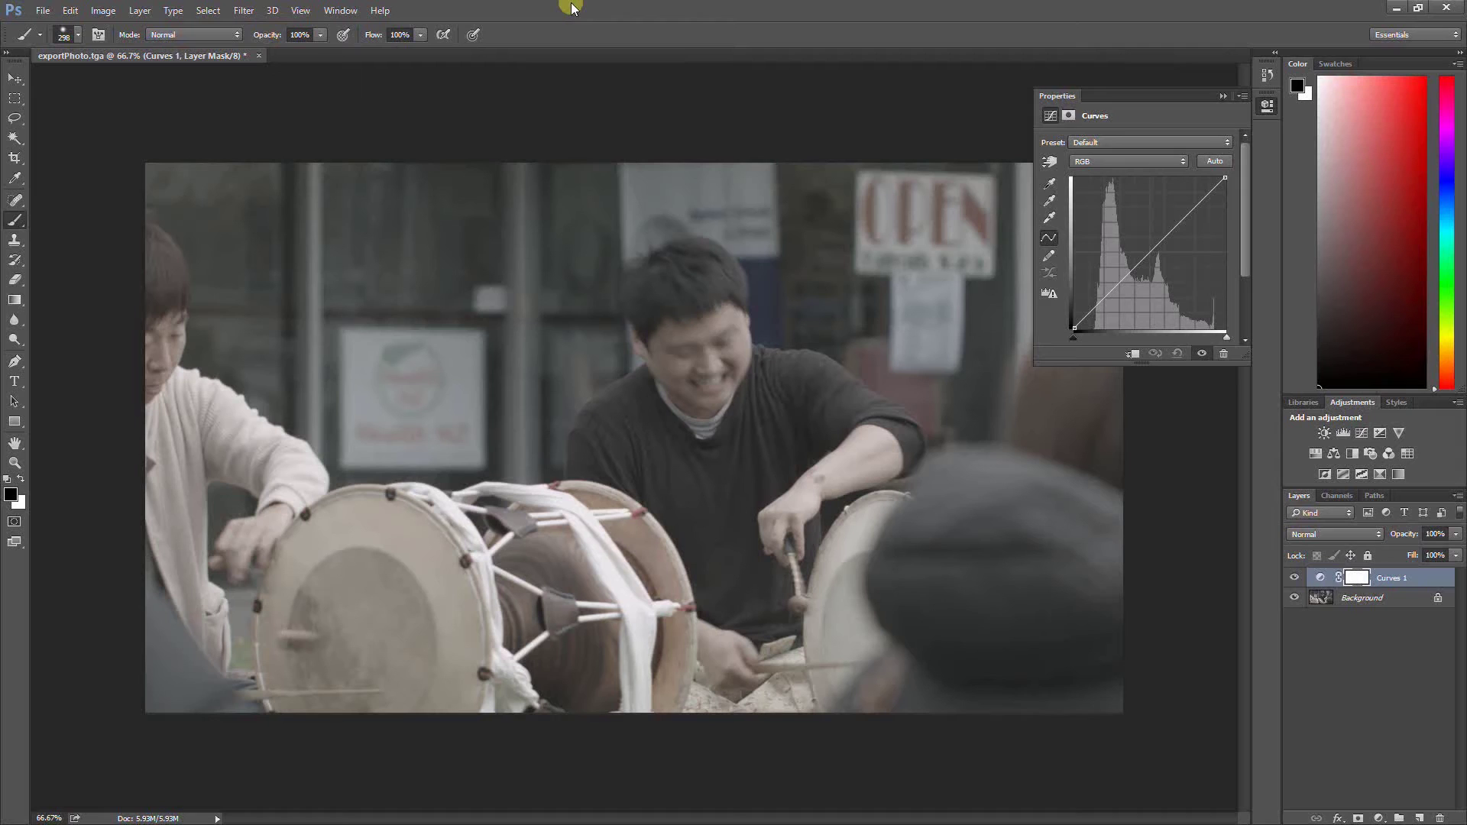
click(244, 10)
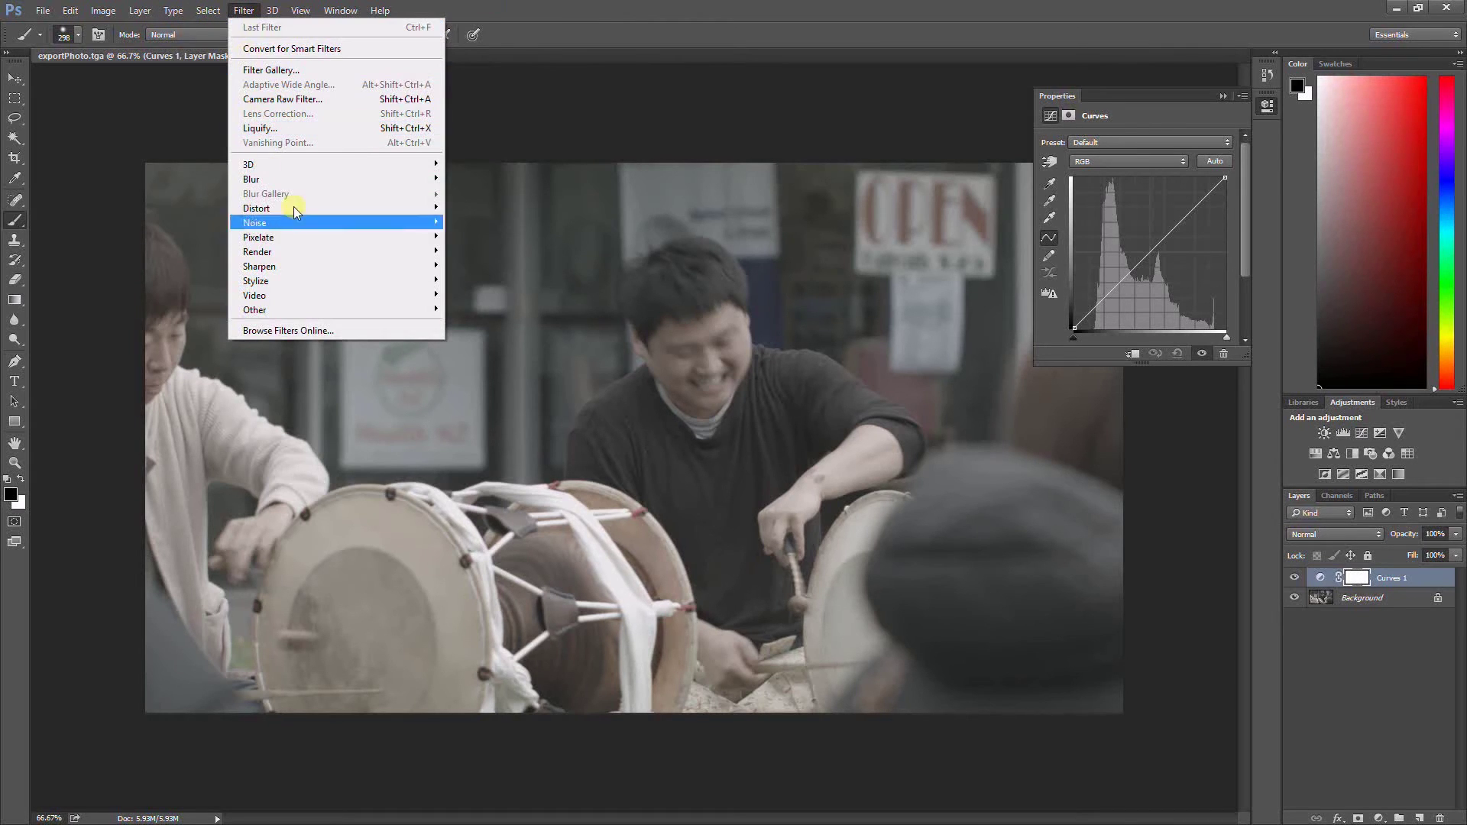
click(525, 6)
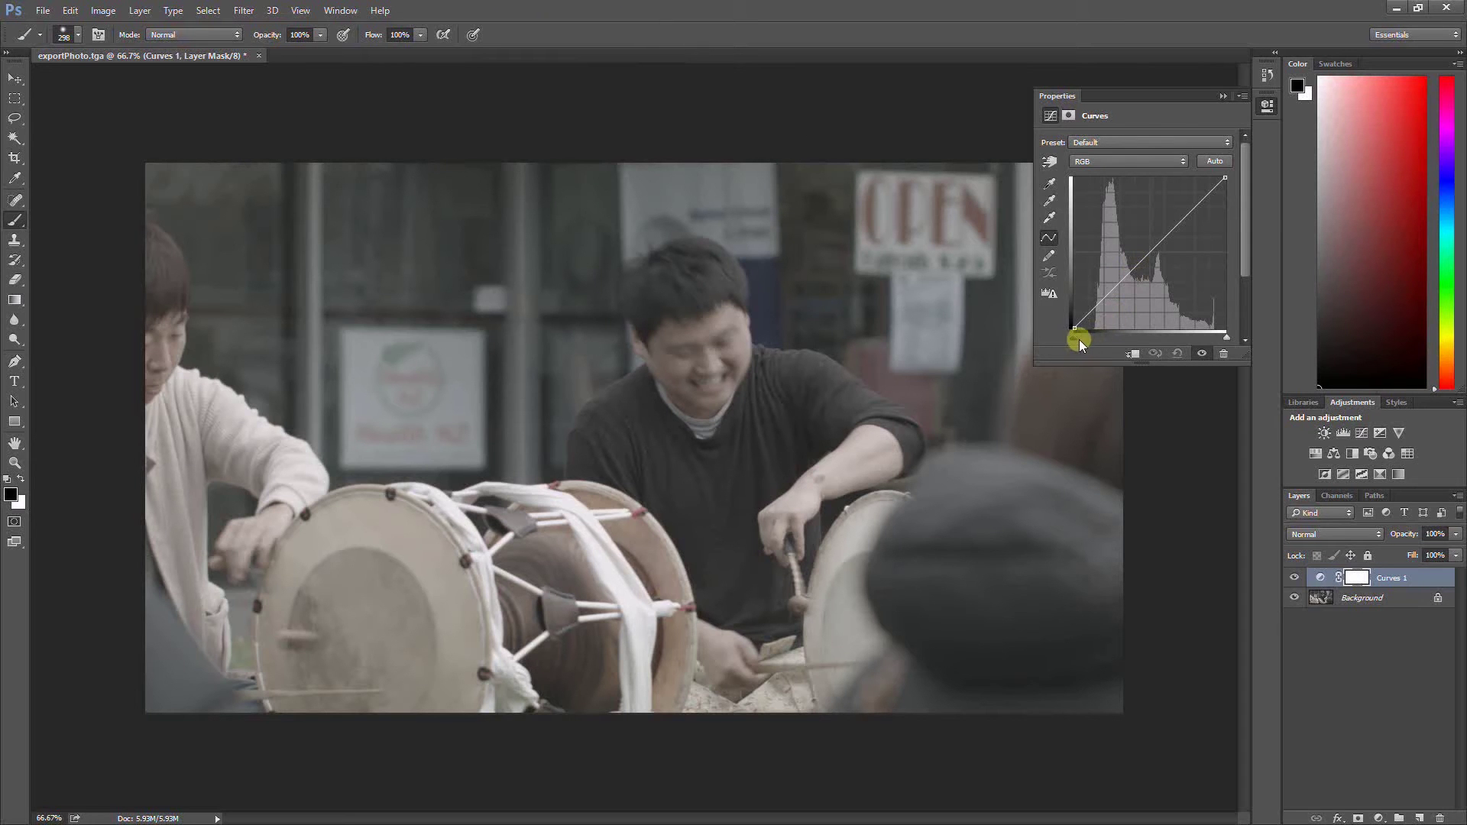
- Pull the Curves black point inward to deepen shadows, toggling the layer to compare
mouse_move(1072, 337)
mouse_down()
mouse_move(1099, 336)
mouse_move(1066, 337)
mouse_up()
alt+click(1073, 339)
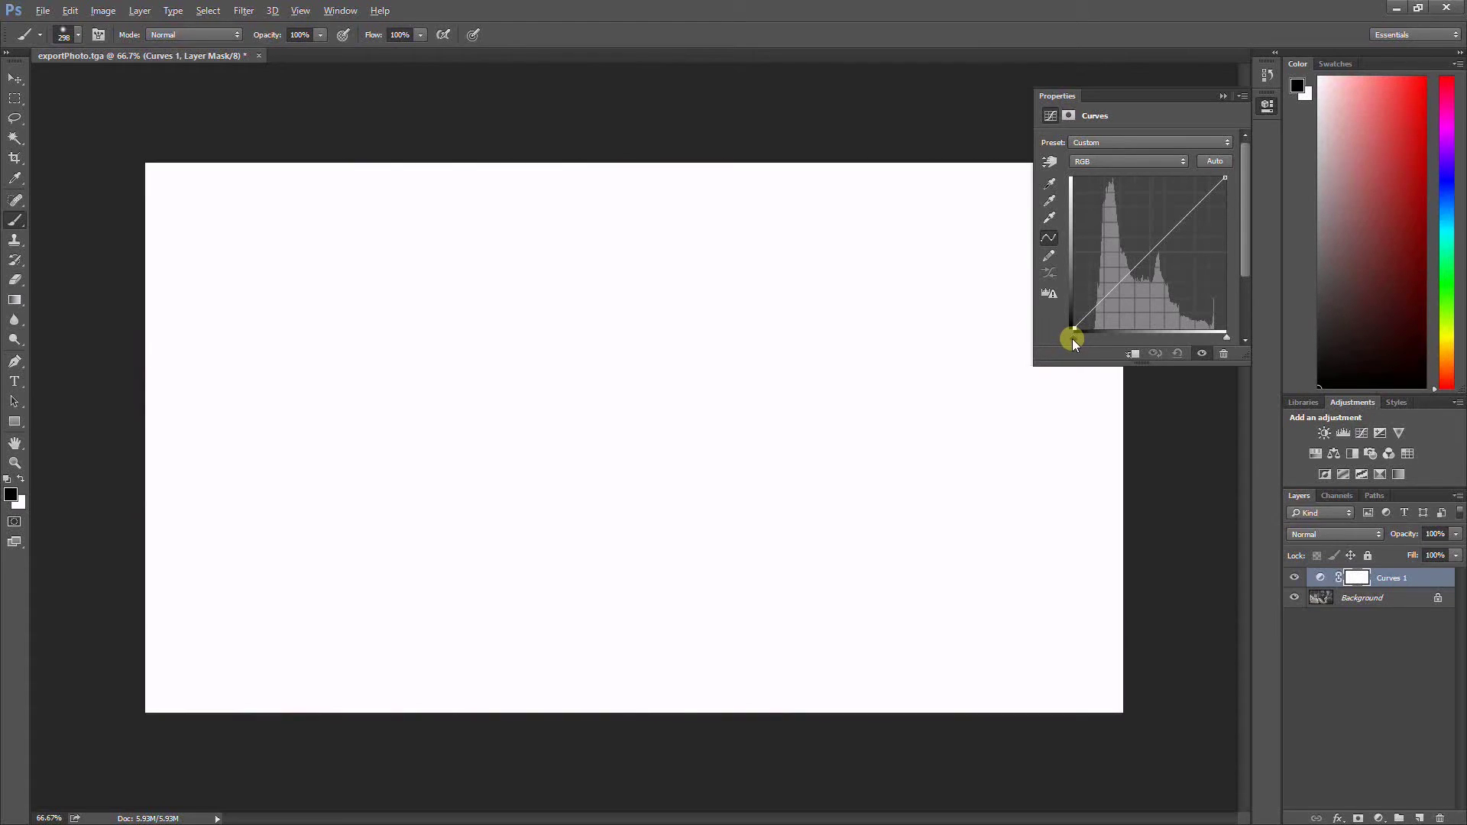
drag(1073, 338, 1093, 337)
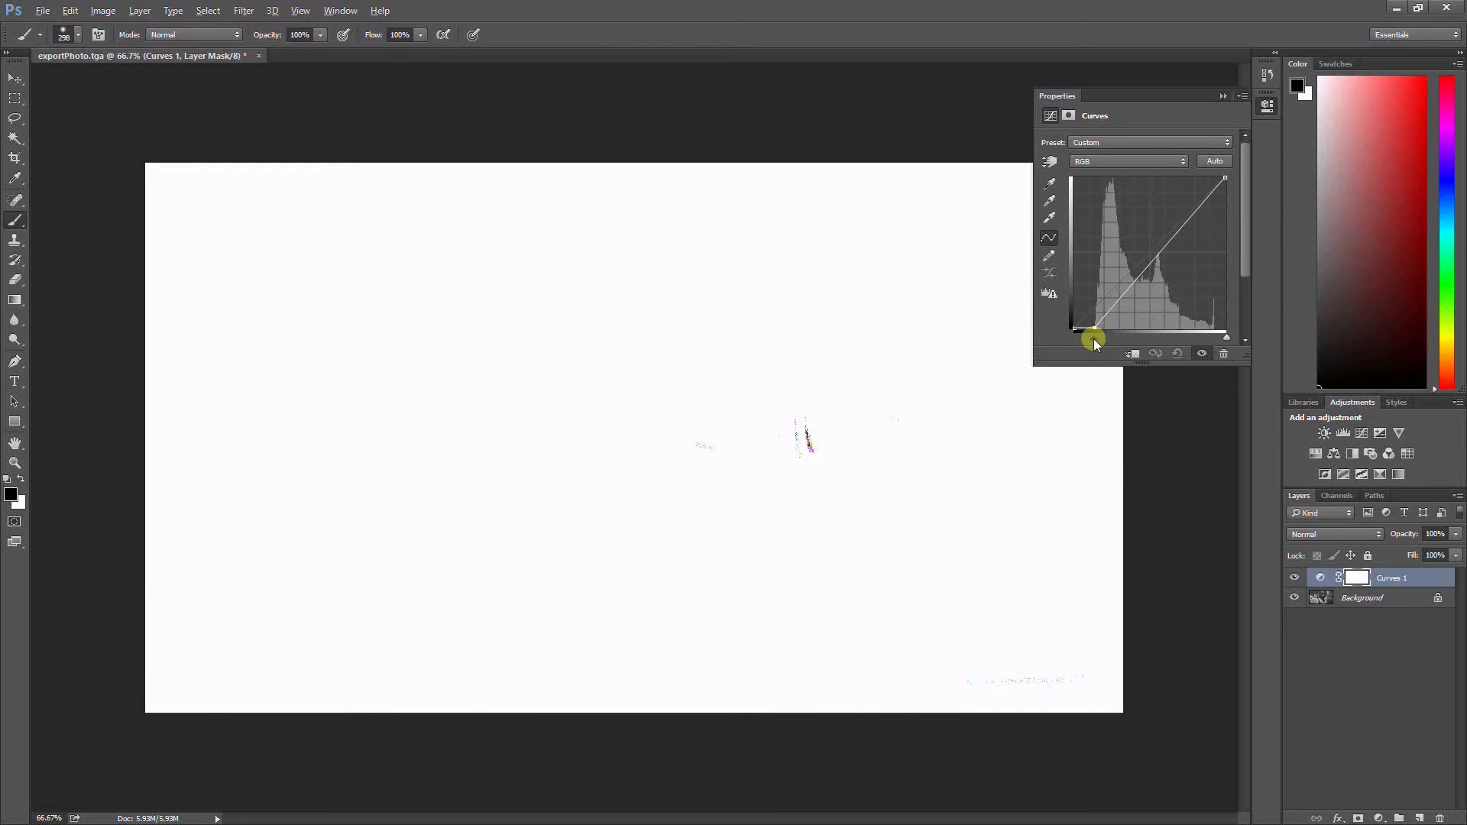
drag(1093, 338, 1093, 338)
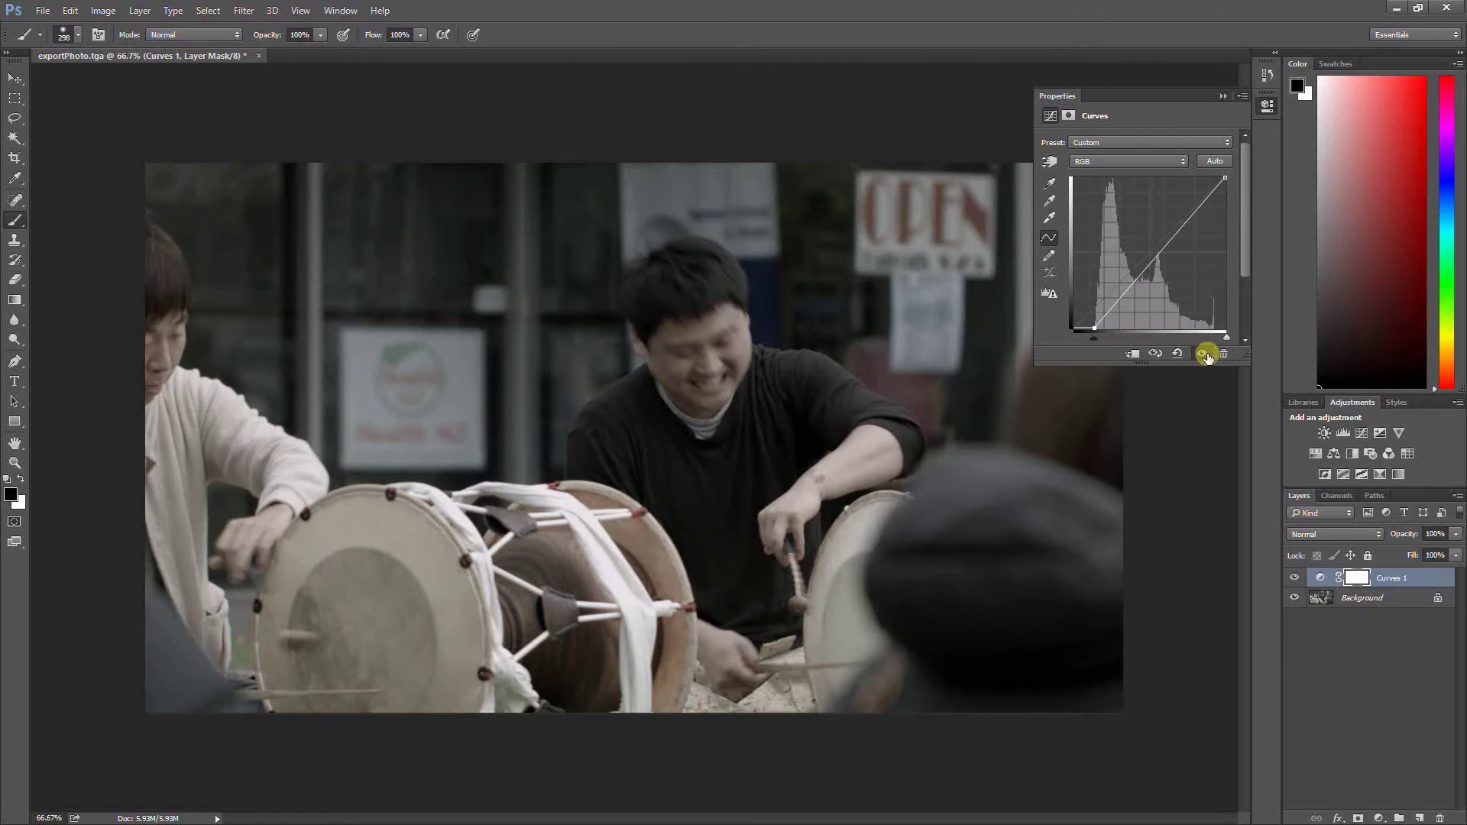
click(1202, 353)
click(1202, 354)
drag(1098, 337, 1091, 338)
- Pull the white point inward, nudge the black point further, compare, and collapse Properties
drag(1228, 337, 1217, 337)
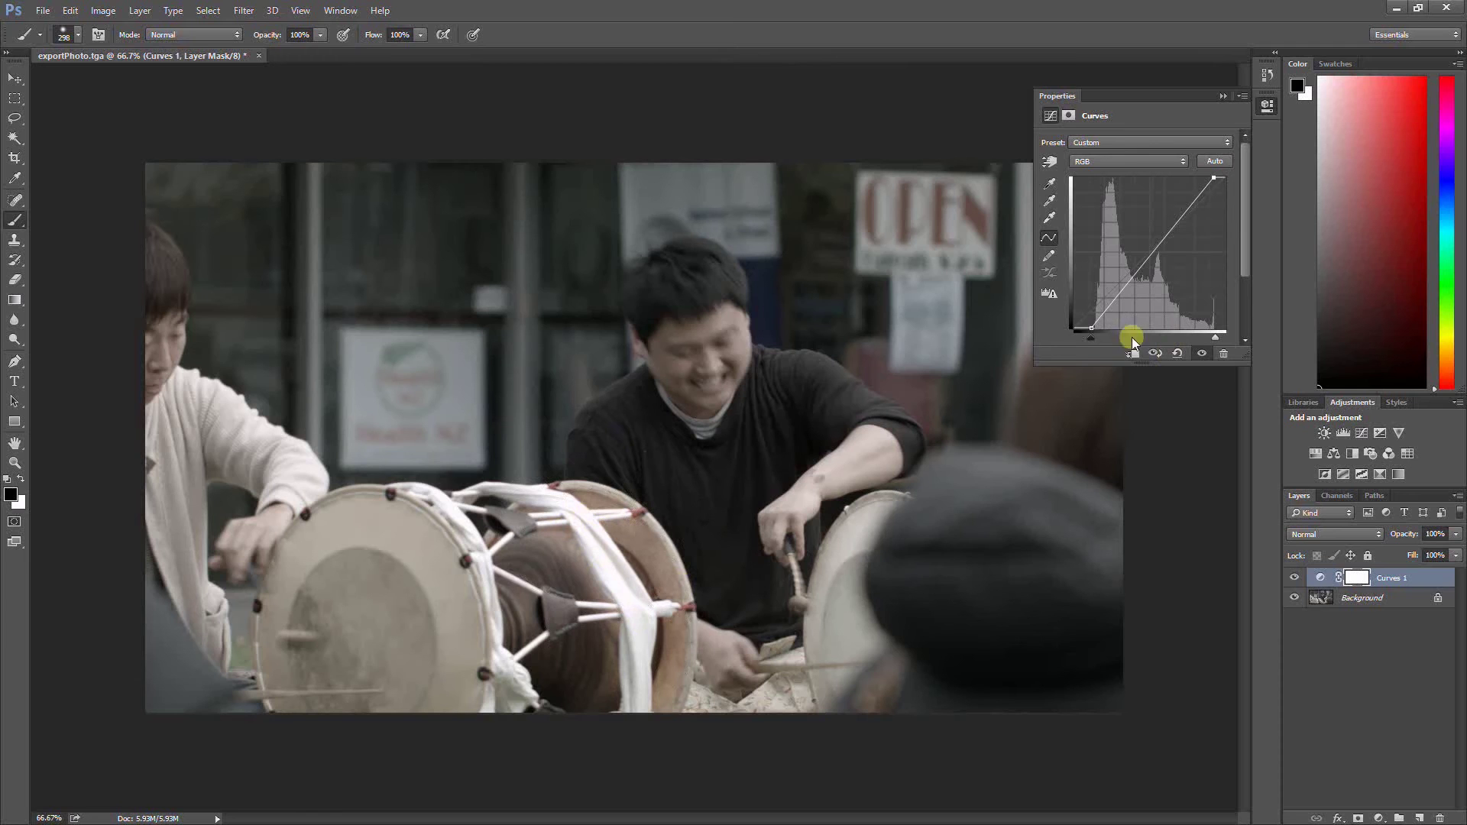
alt+click(1089, 337)
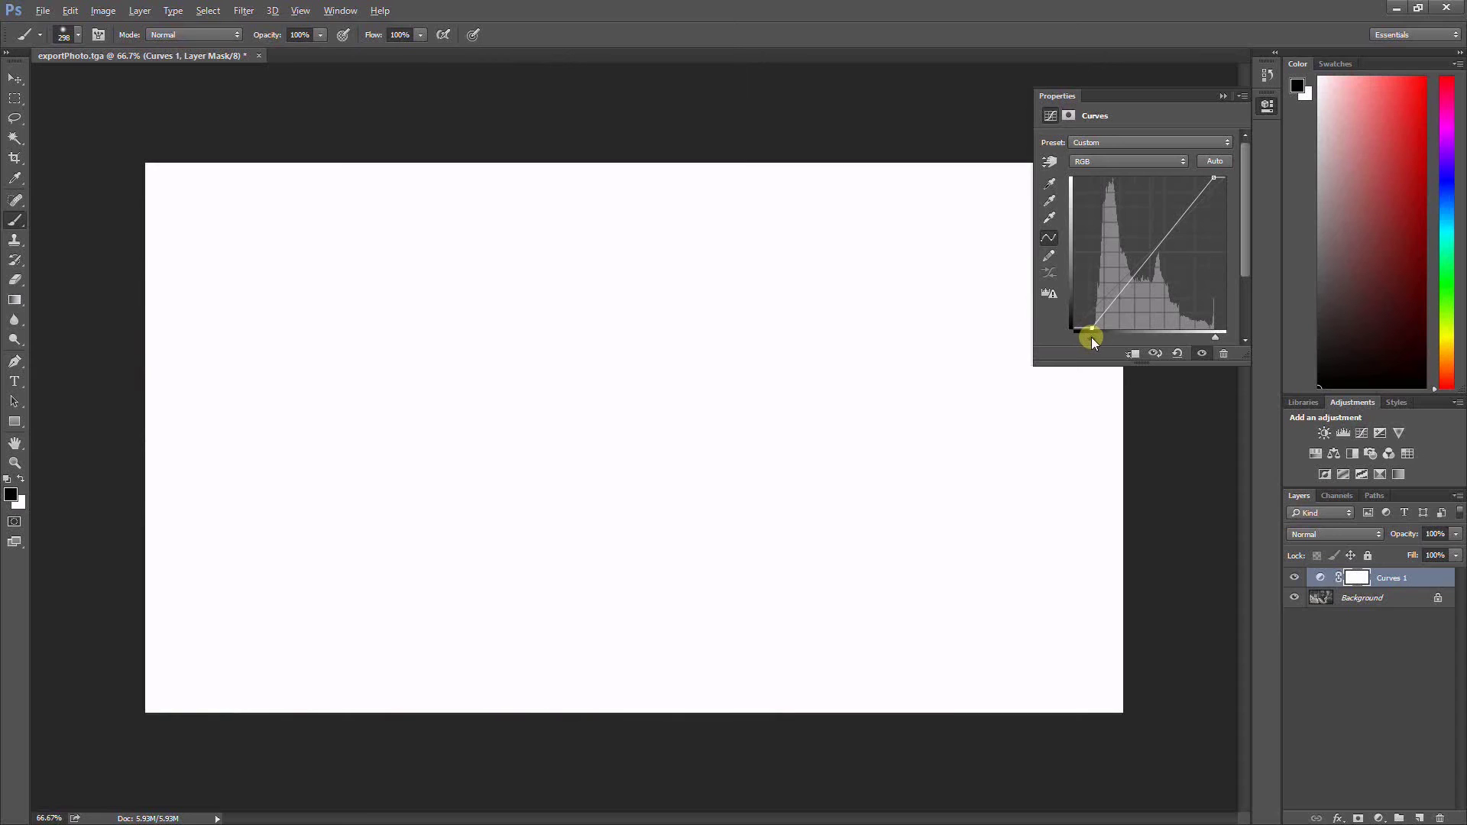
drag(1091, 337, 1094, 337)
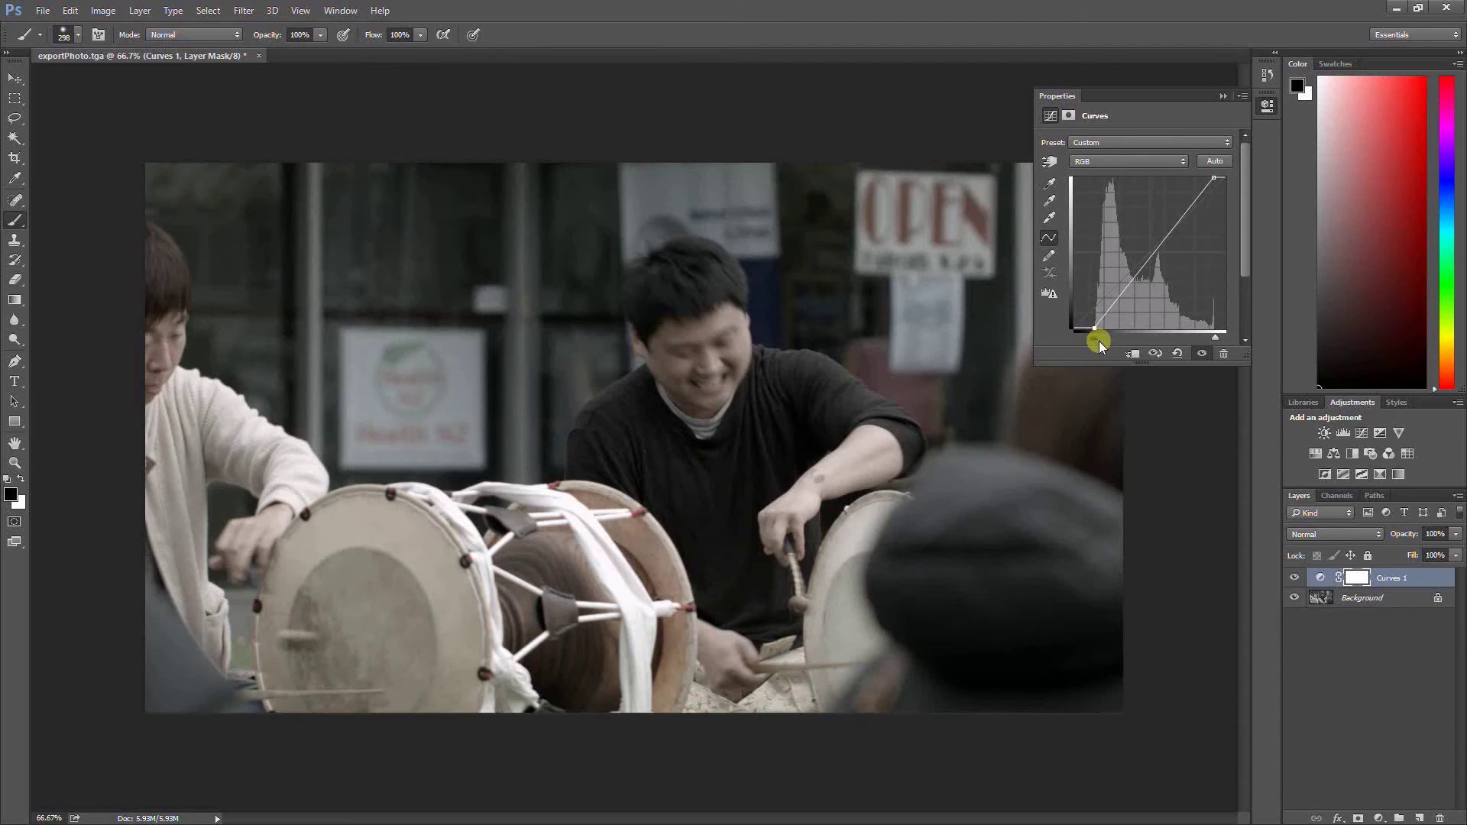
click(1204, 354)
click(1204, 353)
click(1220, 95)
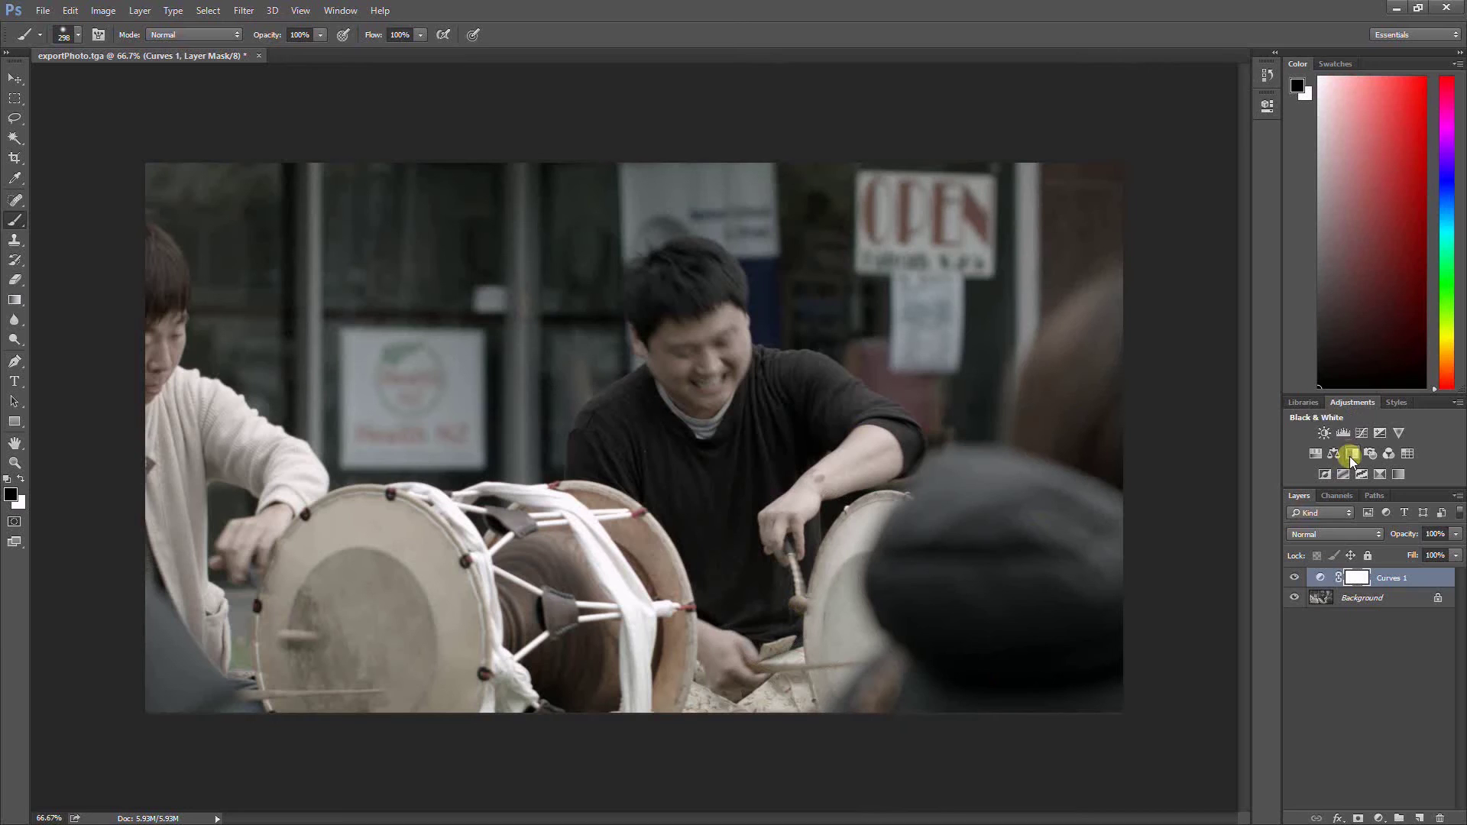
- Add a Vibrance 1 layer with Vibrance at +42, comparing before and after
click(1399, 433)
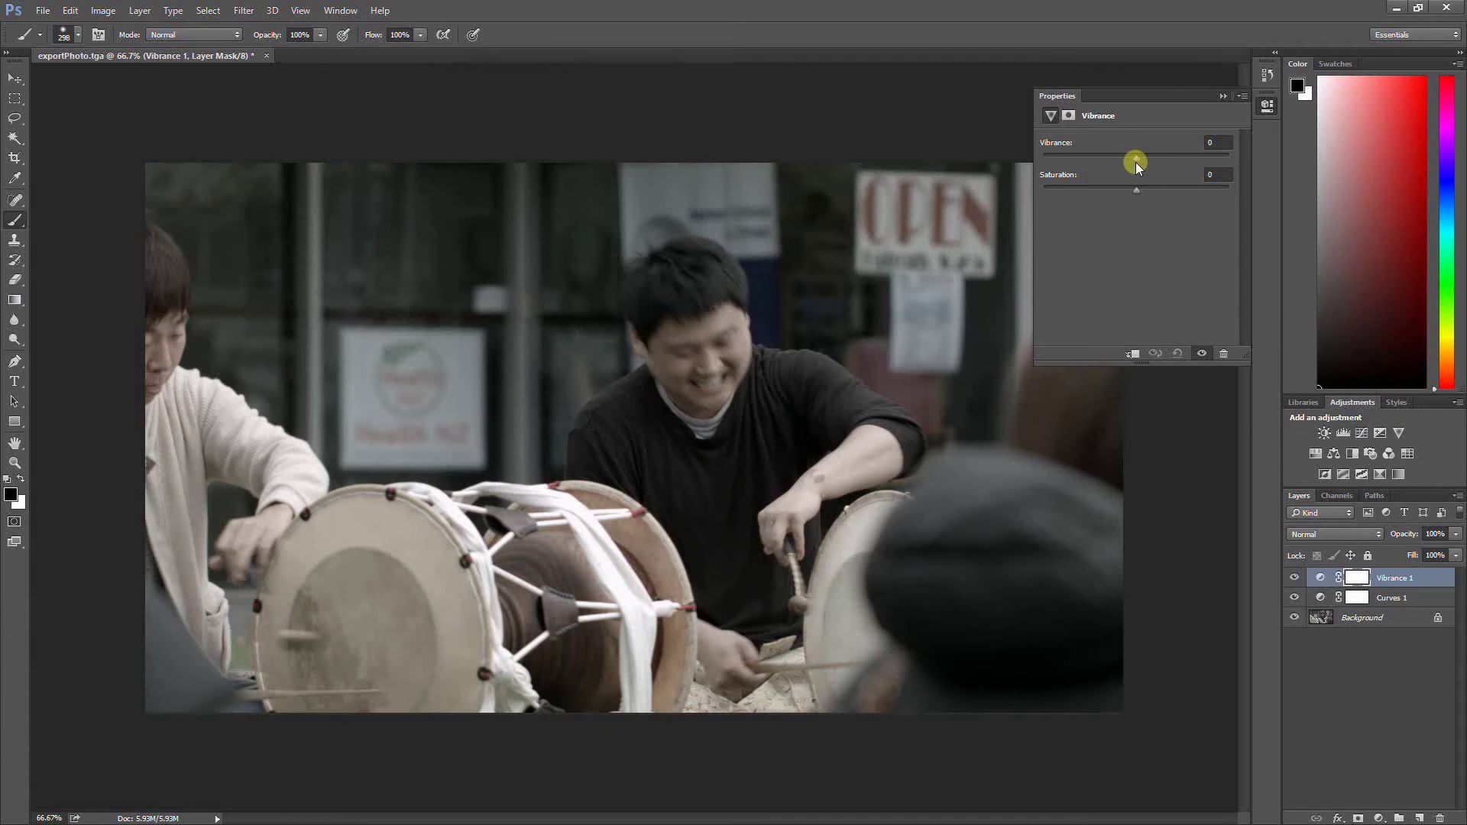
drag(1140, 156, 1138, 158)
click(1204, 353)
click(1204, 353)
click(1221, 95)
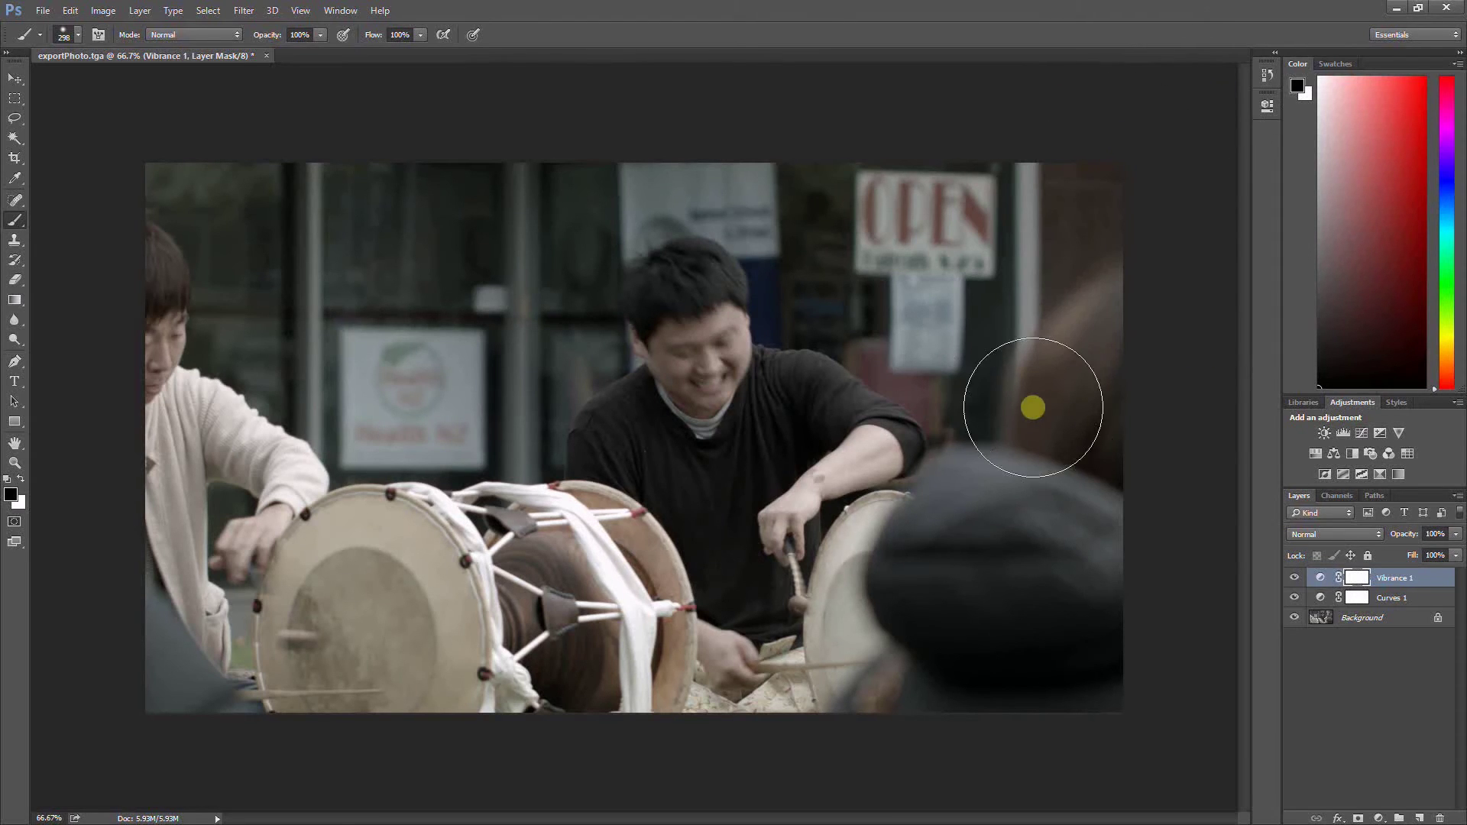
- Add a Hue/Saturation layer targeting Reds sampled from the drummer's face, with saturation +38
click(1313, 453)
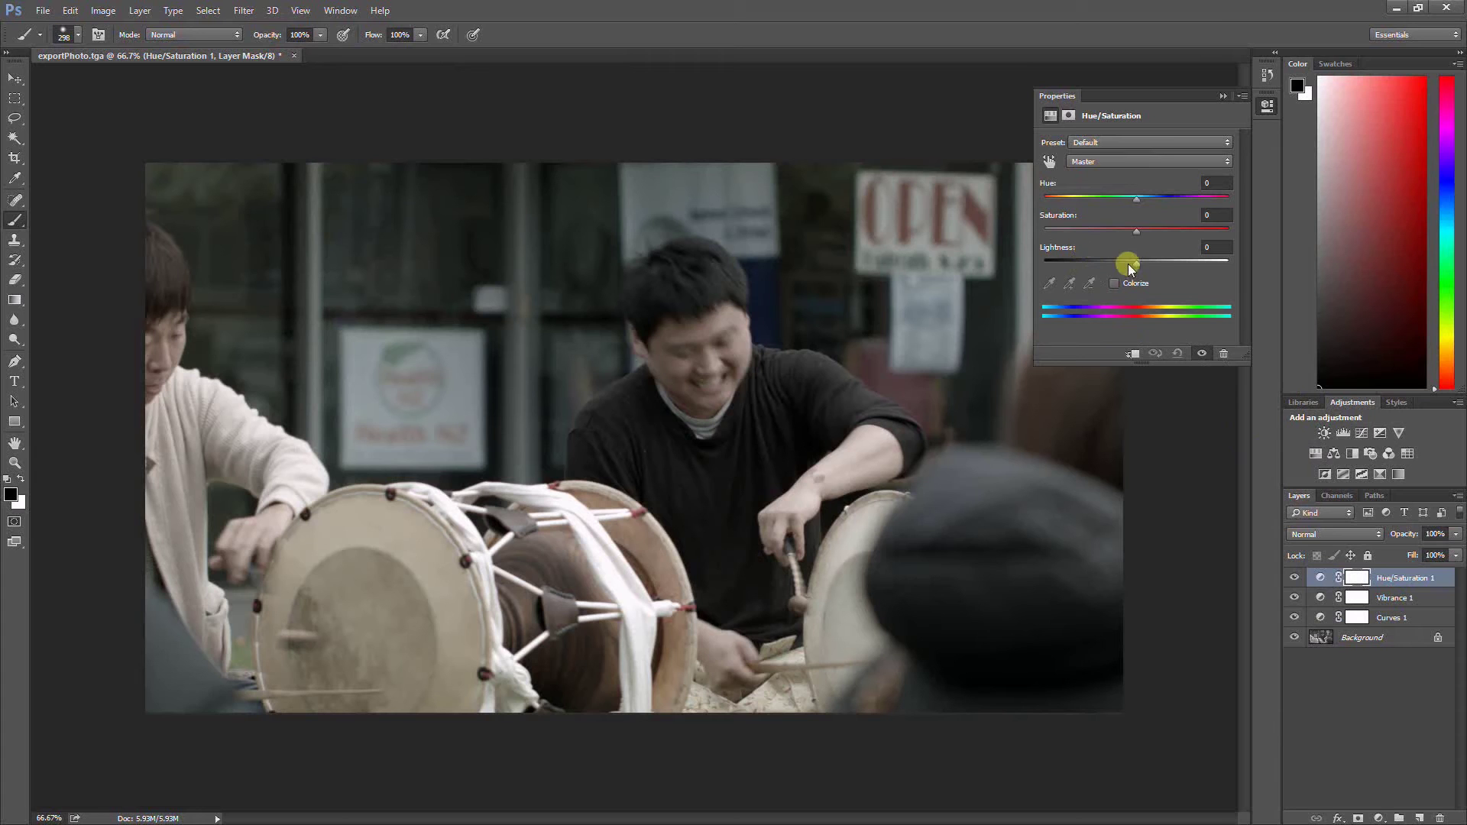
click(1099, 161)
click(1102, 173)
click(1070, 283)
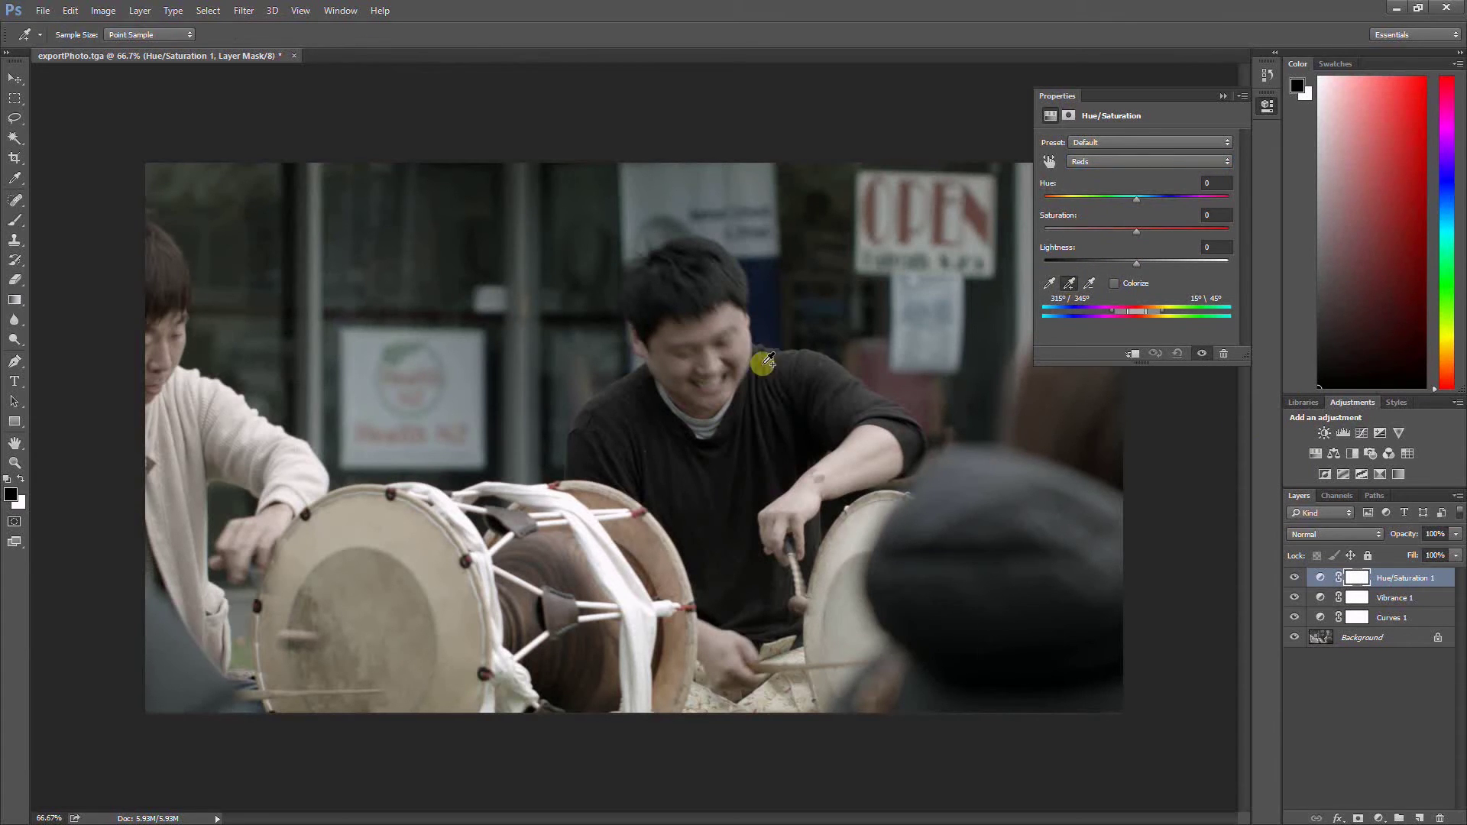
click(698, 382)
drag(1133, 237, 1142, 229)
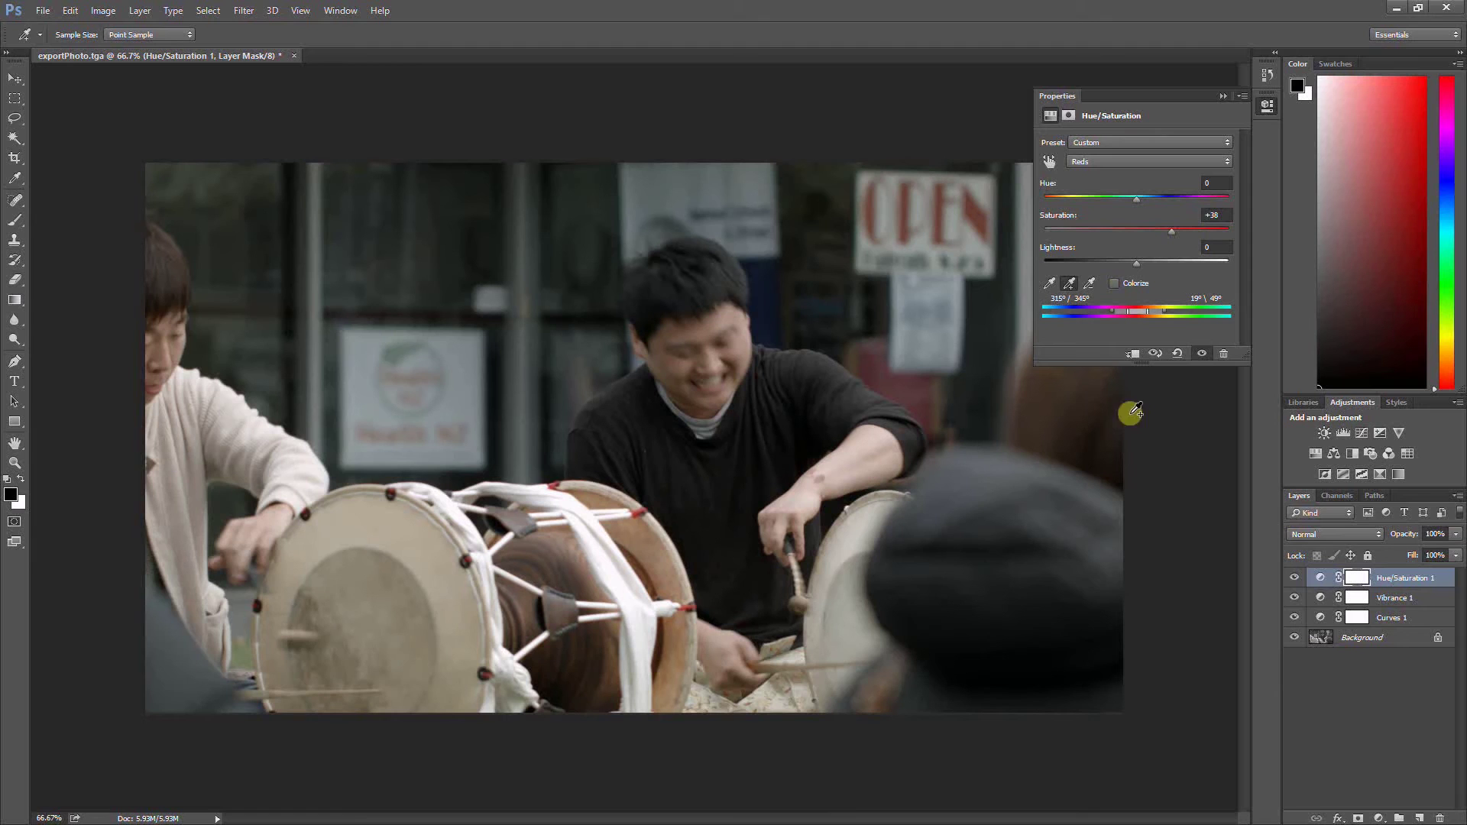
click(1202, 354)
click(1202, 354)
click(1223, 97)
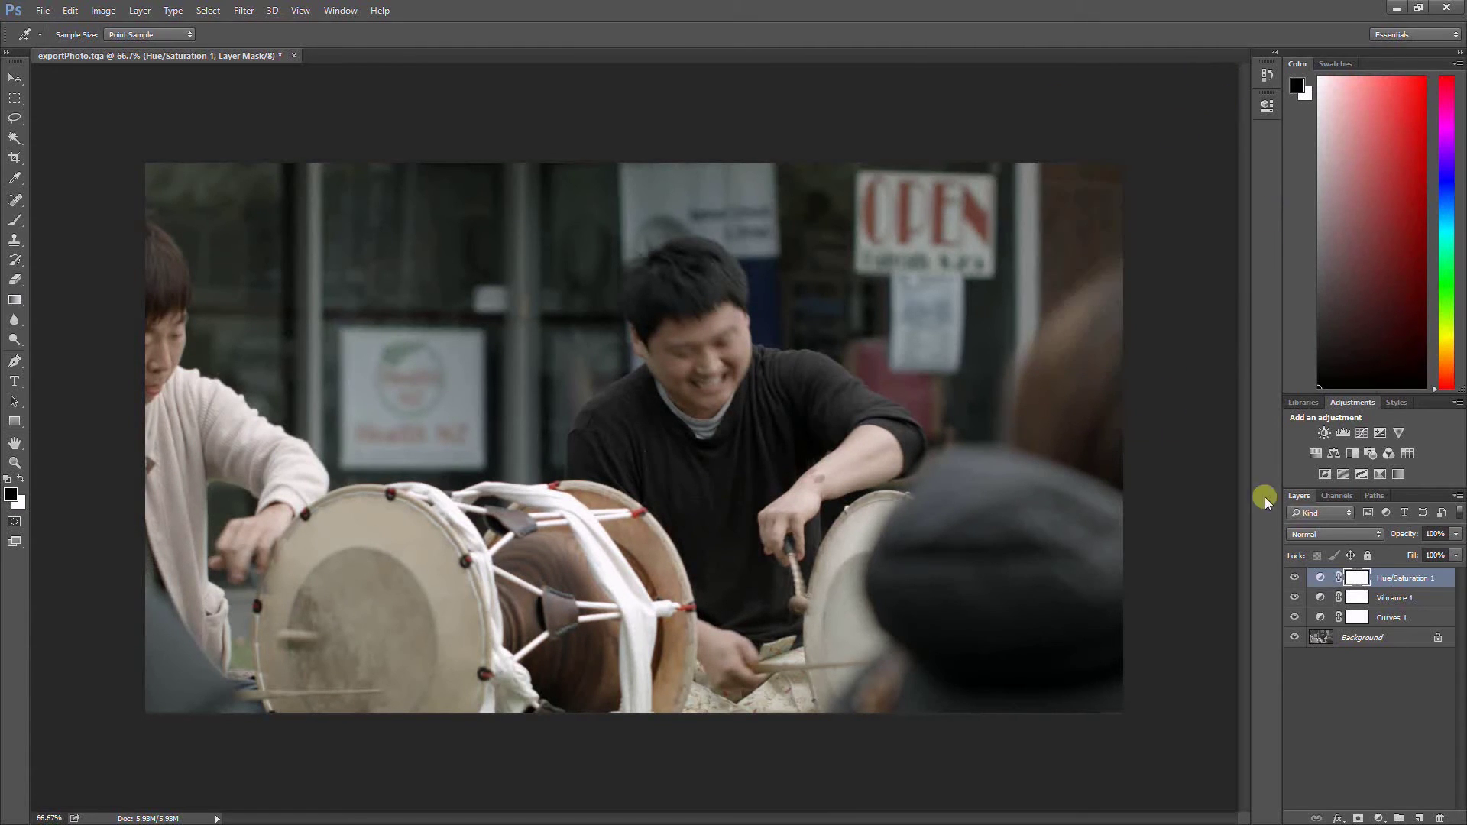
- Add a Levels layer with the Blue output black raised to 16 and output white slightly lowered
click(1345, 433)
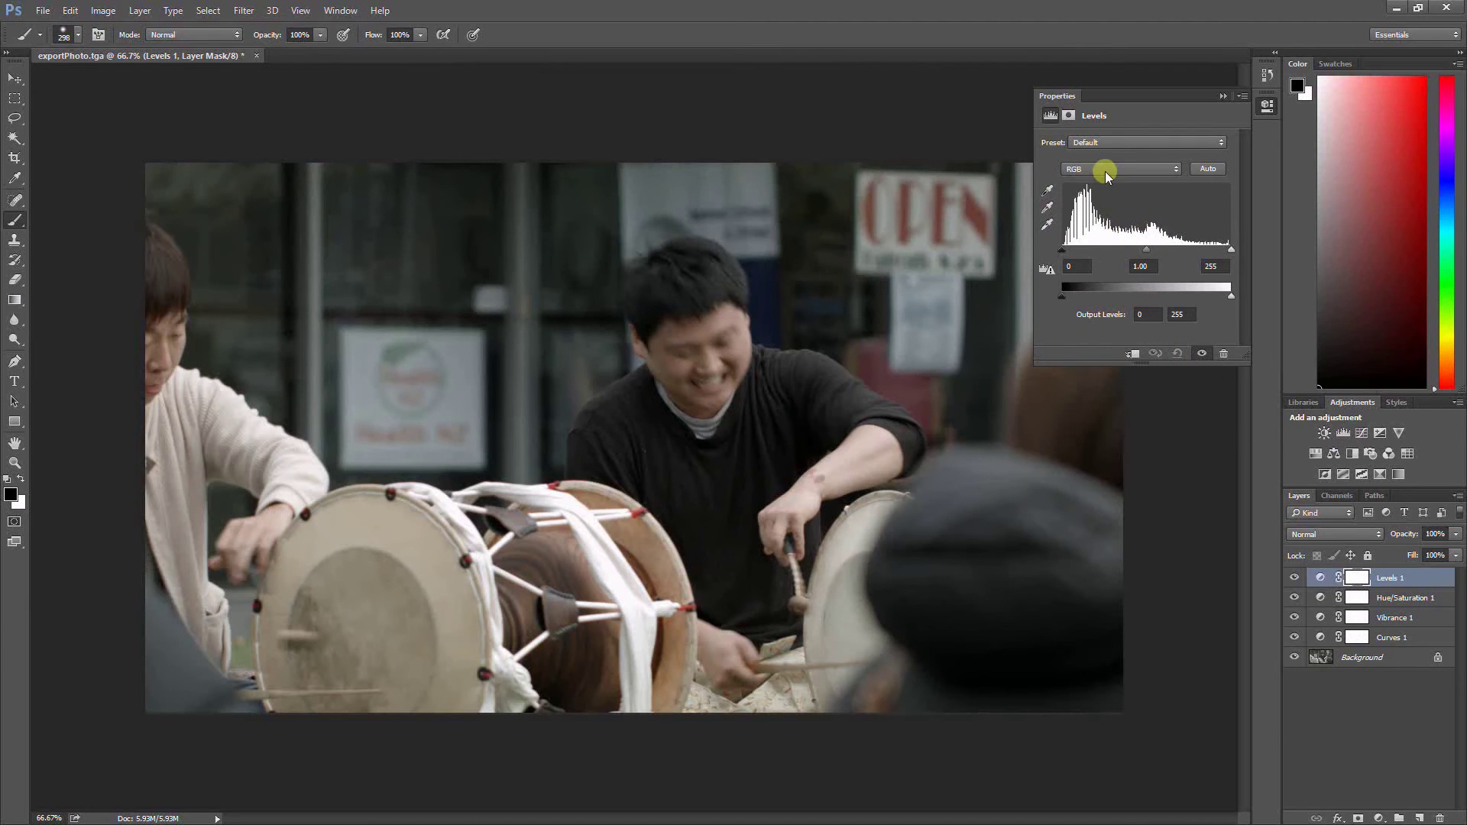
click(1106, 173)
click(1095, 215)
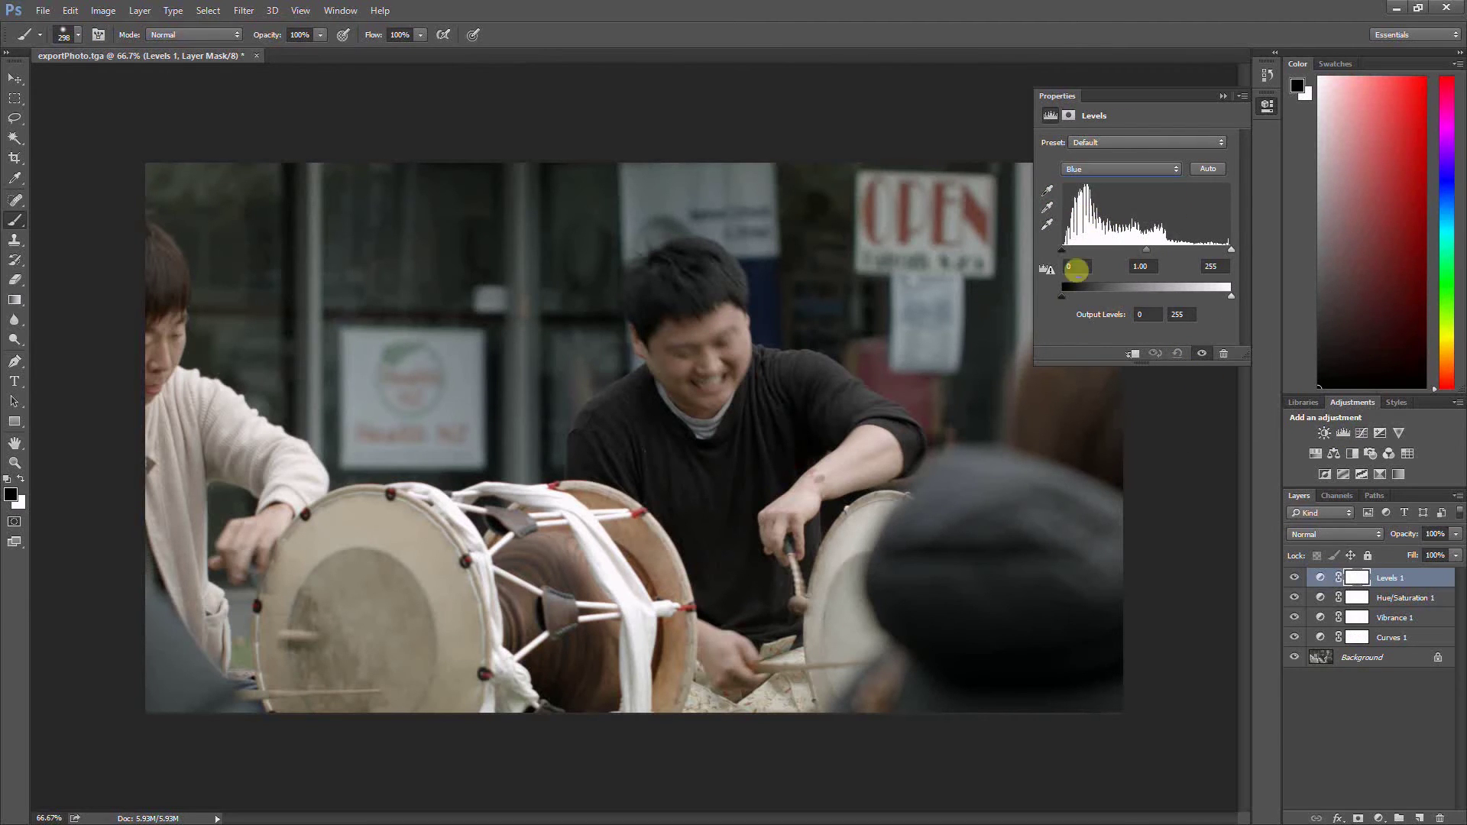
drag(1063, 296, 1074, 302)
drag(1231, 300, 1230, 301)
click(1202, 356)
click(1159, 256)
click(1222, 97)
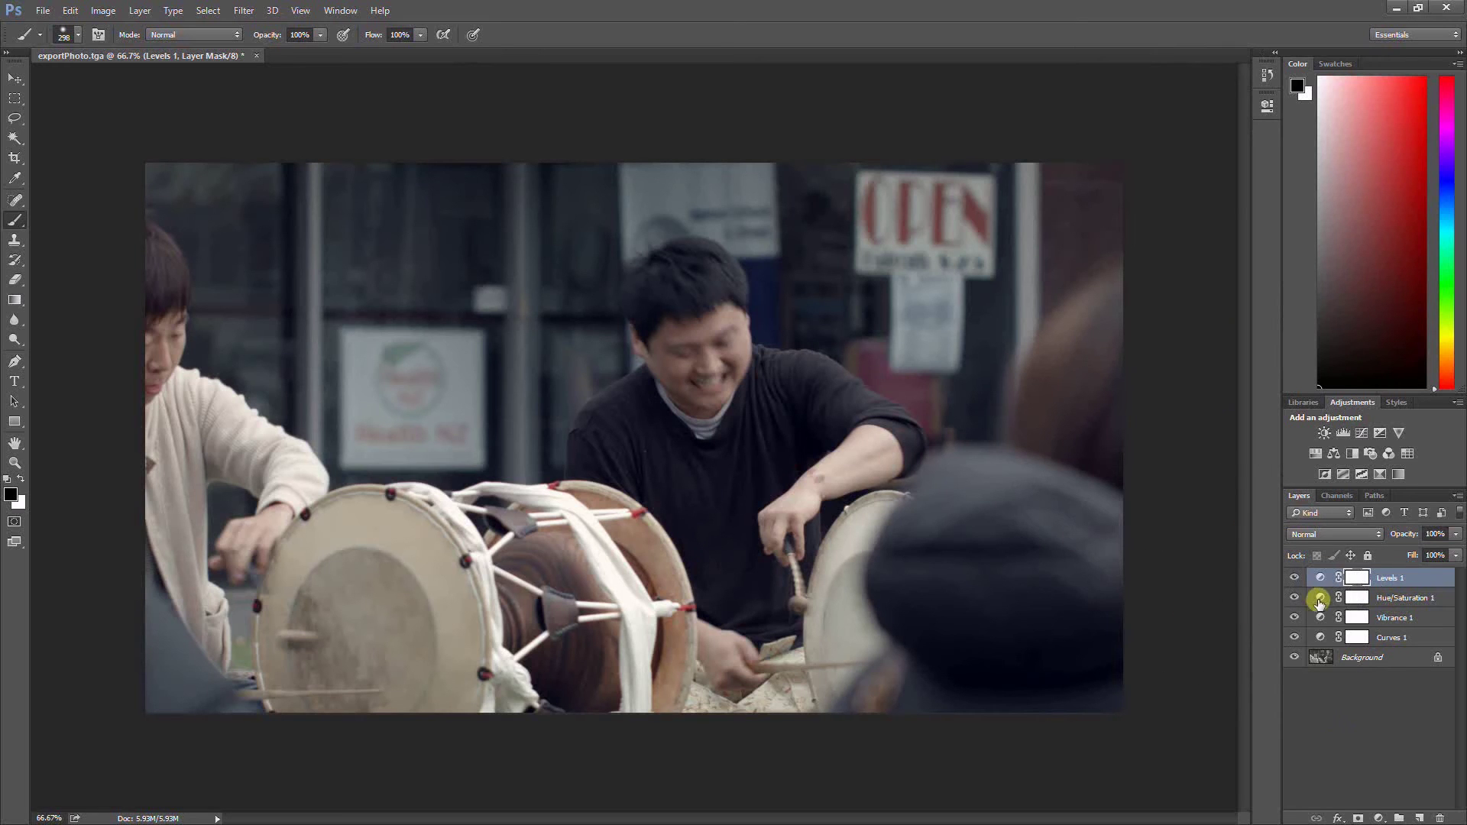
- Select all five layers and choose File > Export > Color Lookup Tables
shift+click(1368, 659)
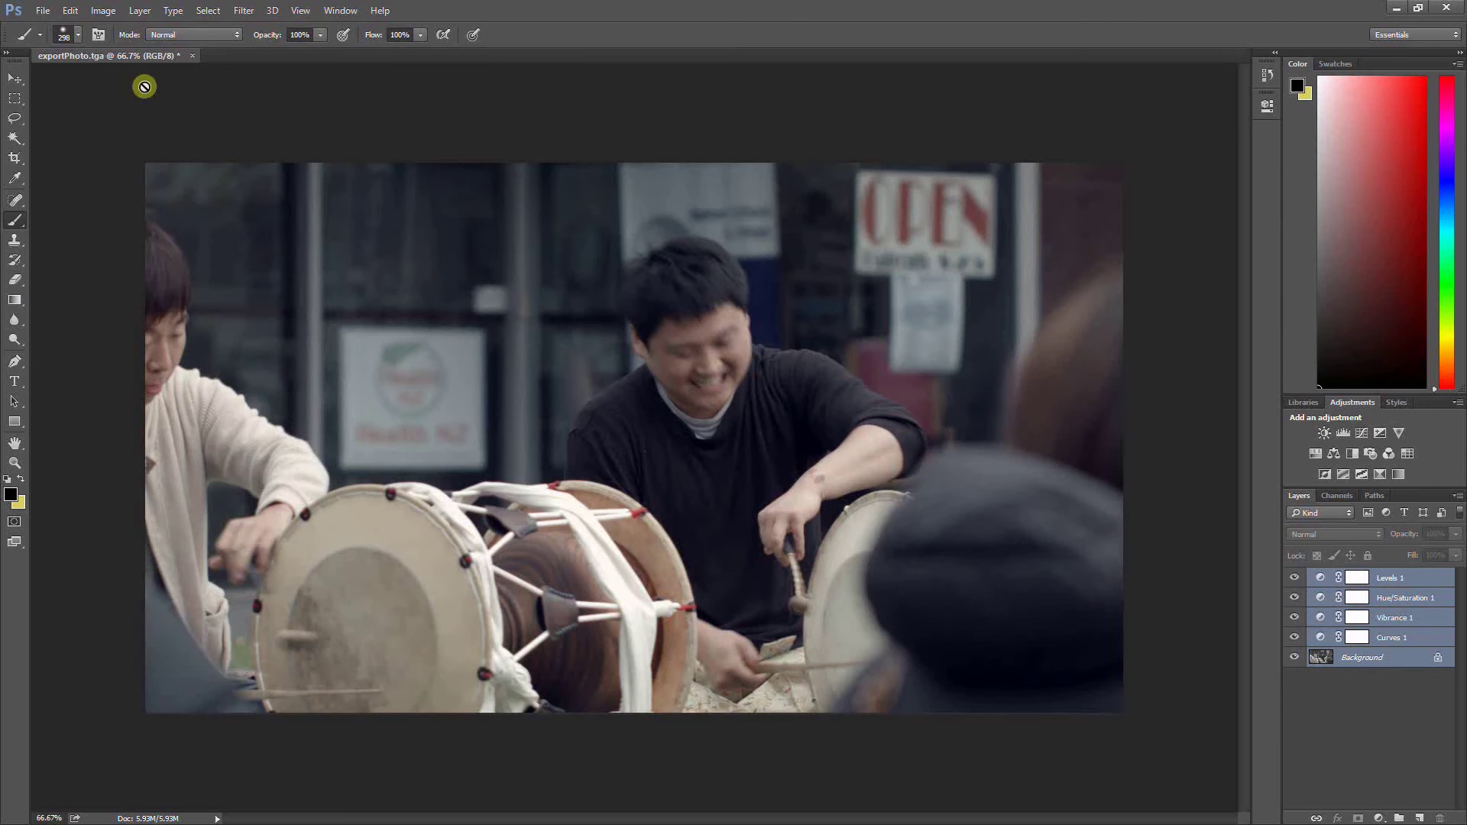
click(42, 11)
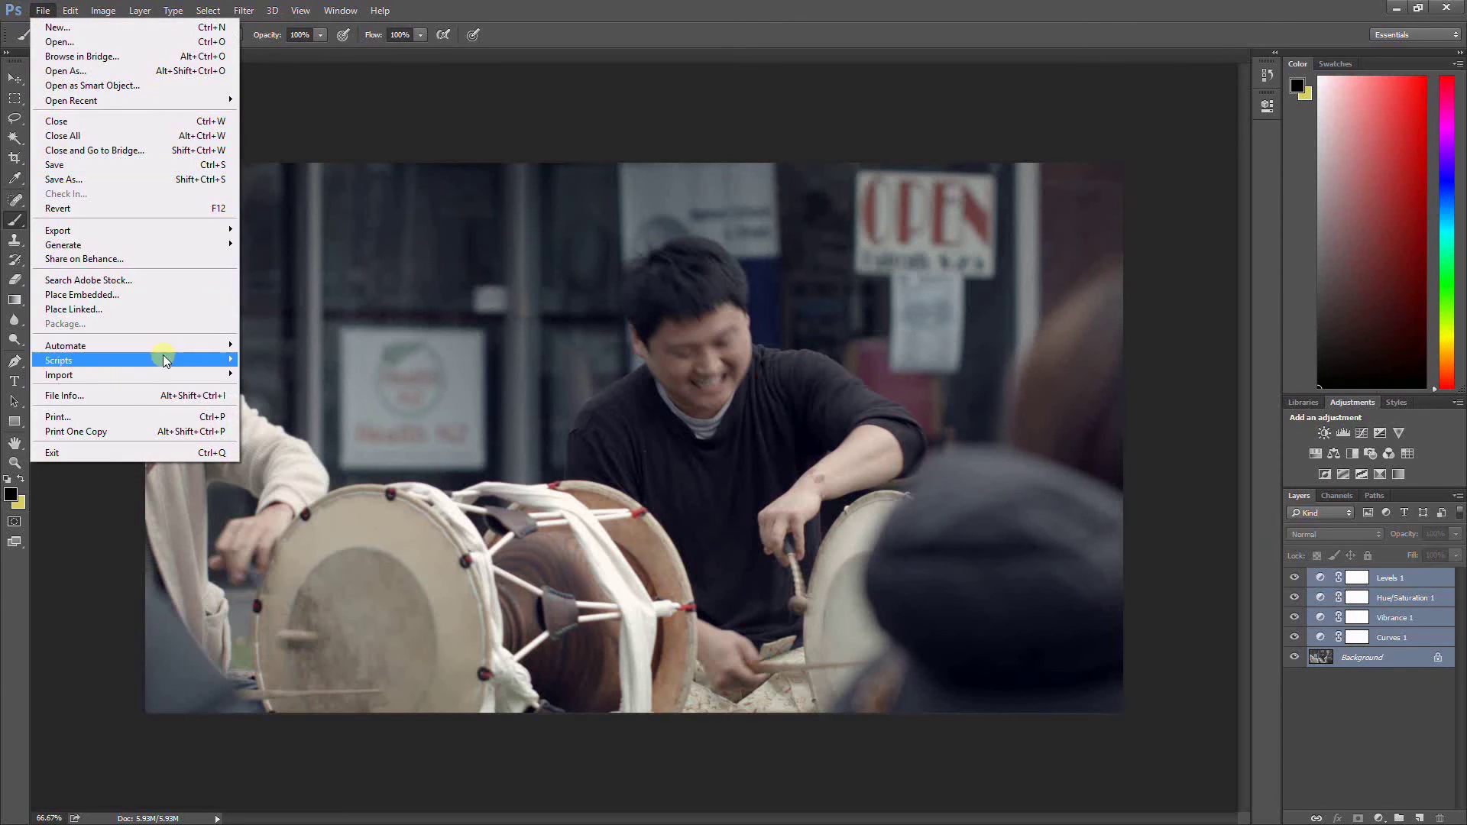
mouse_move(204, 231)
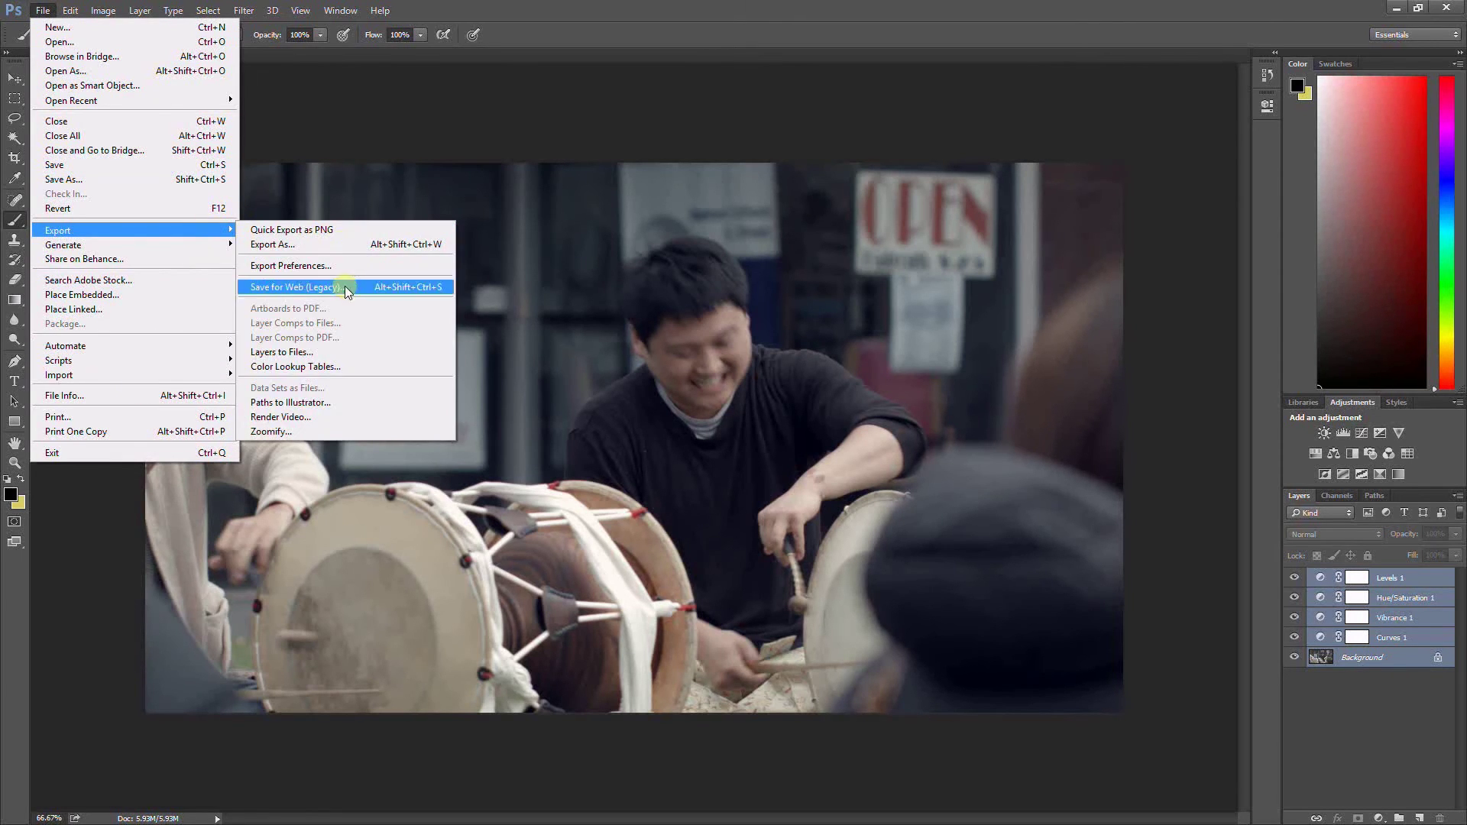
click(341, 366)
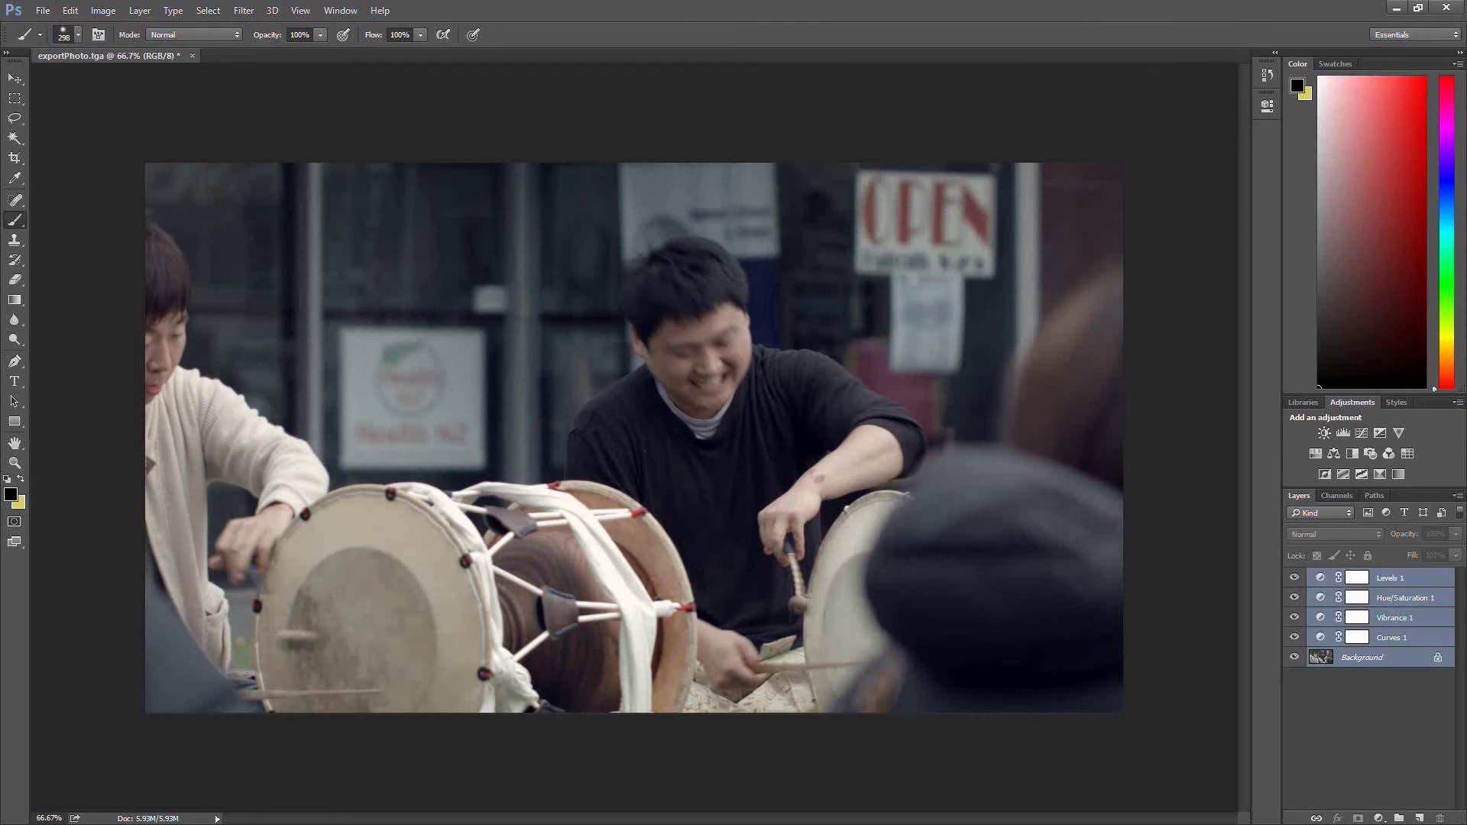
- Set the lookup table description to 'blue', keep 64 grid points and CUBE, and confirm
drag(13, 186, 561, 107)
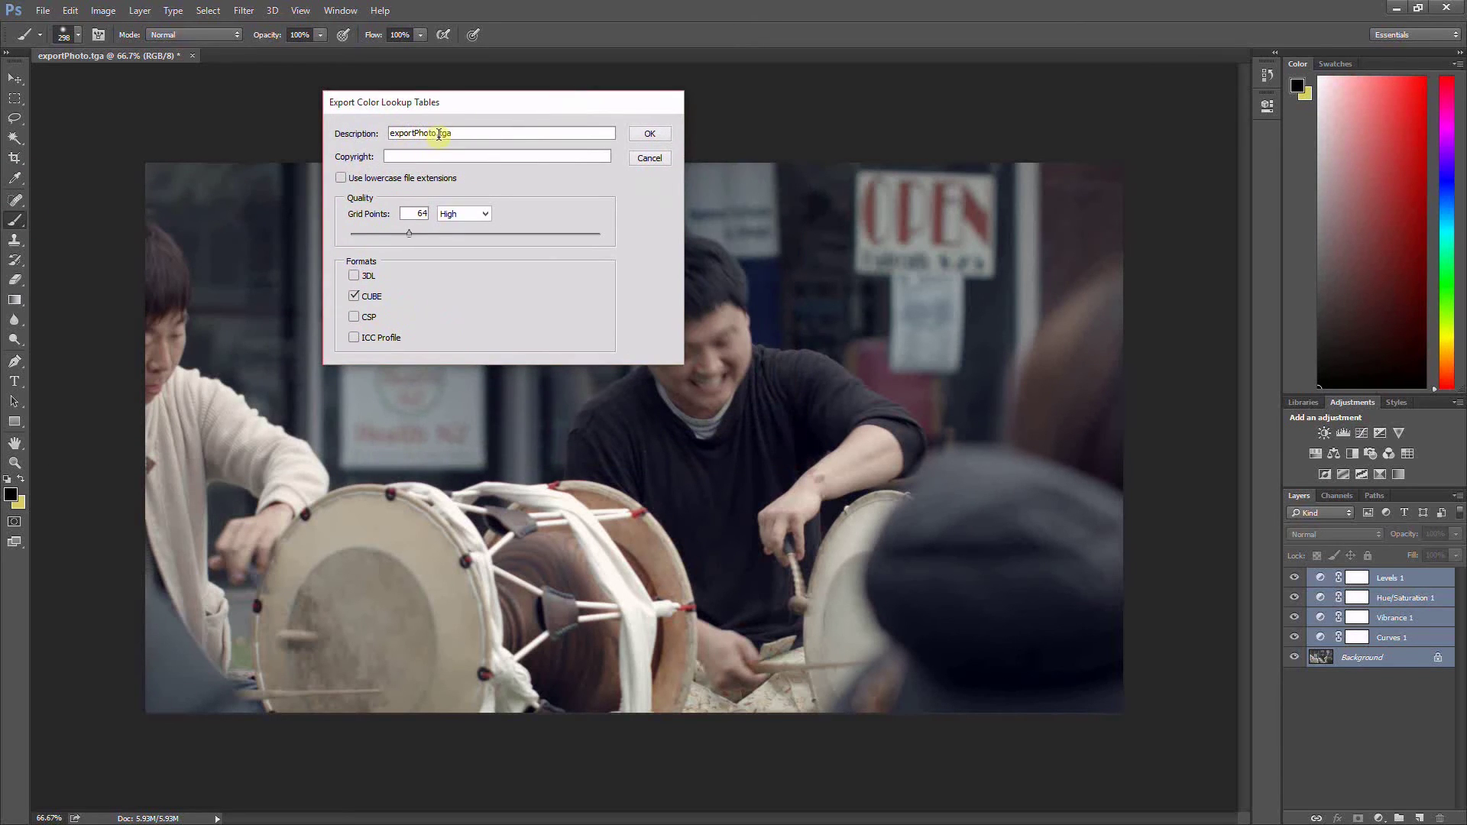
drag(435, 133, 353, 133)
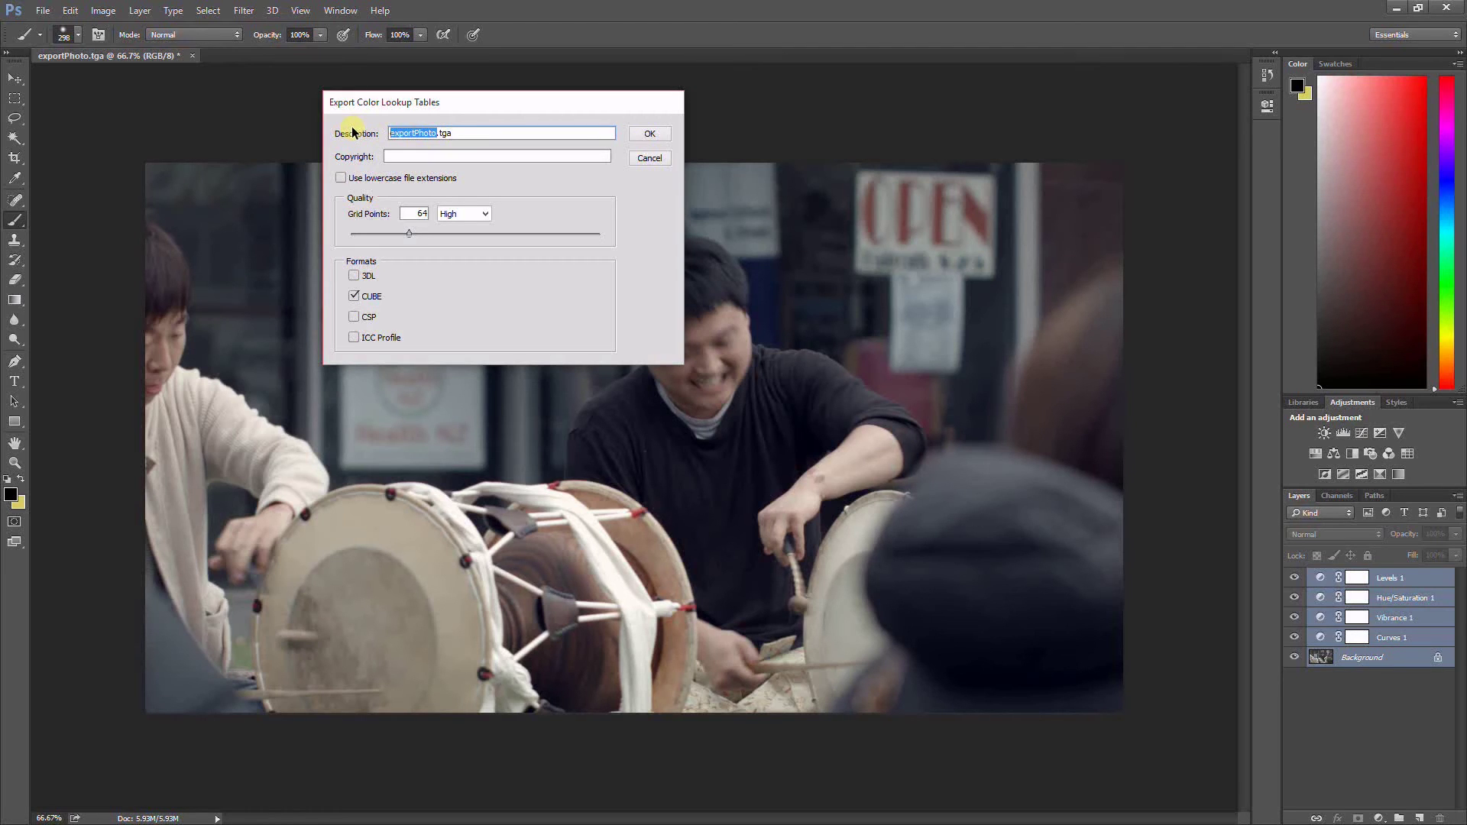
text(blue)
click(423, 156)
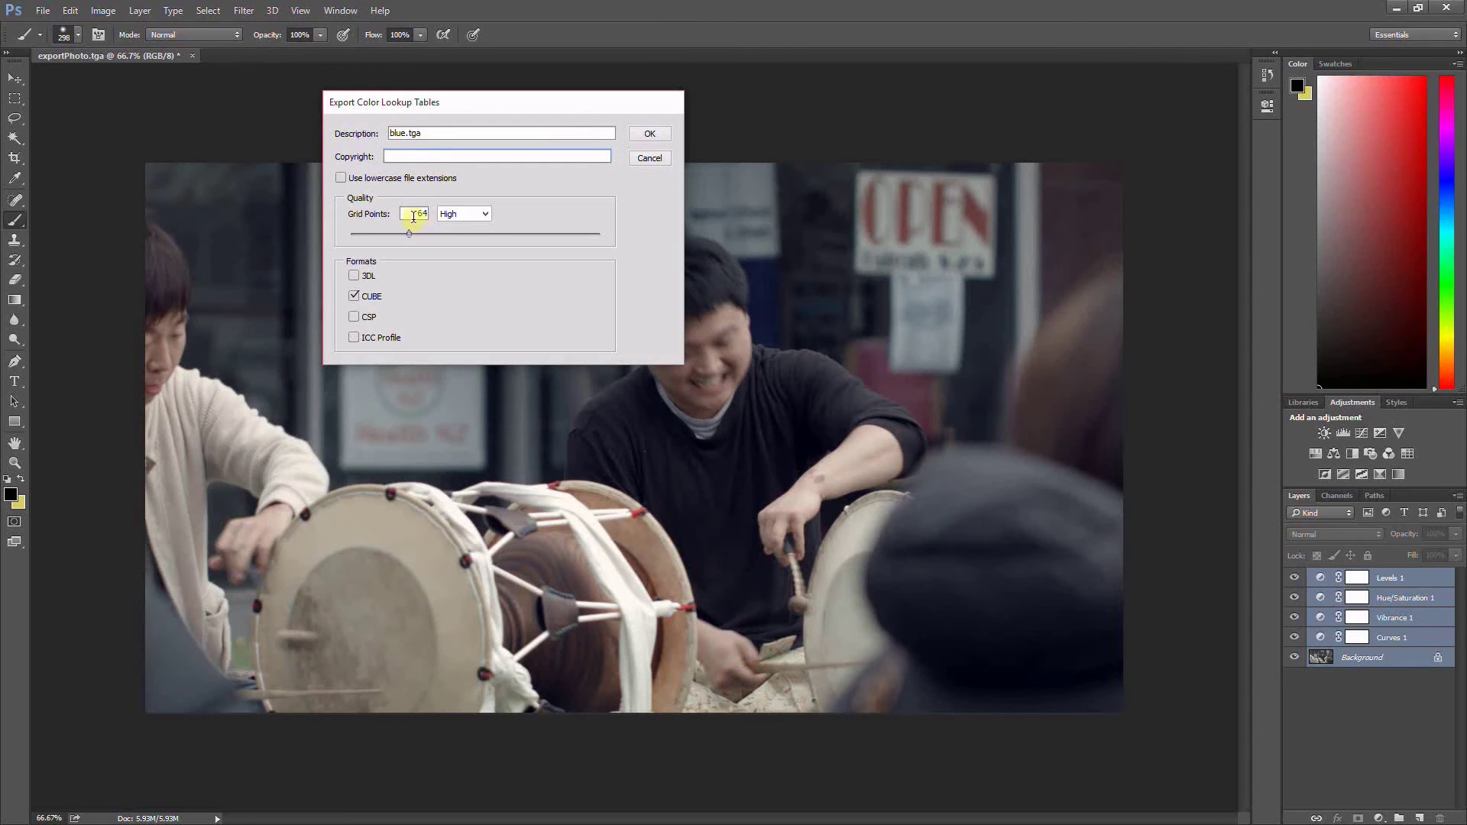
double_click(413, 215)
click(417, 214)
double_click(419, 214)
click(396, 157)
click(417, 135)
drag(450, 131, 323, 120)
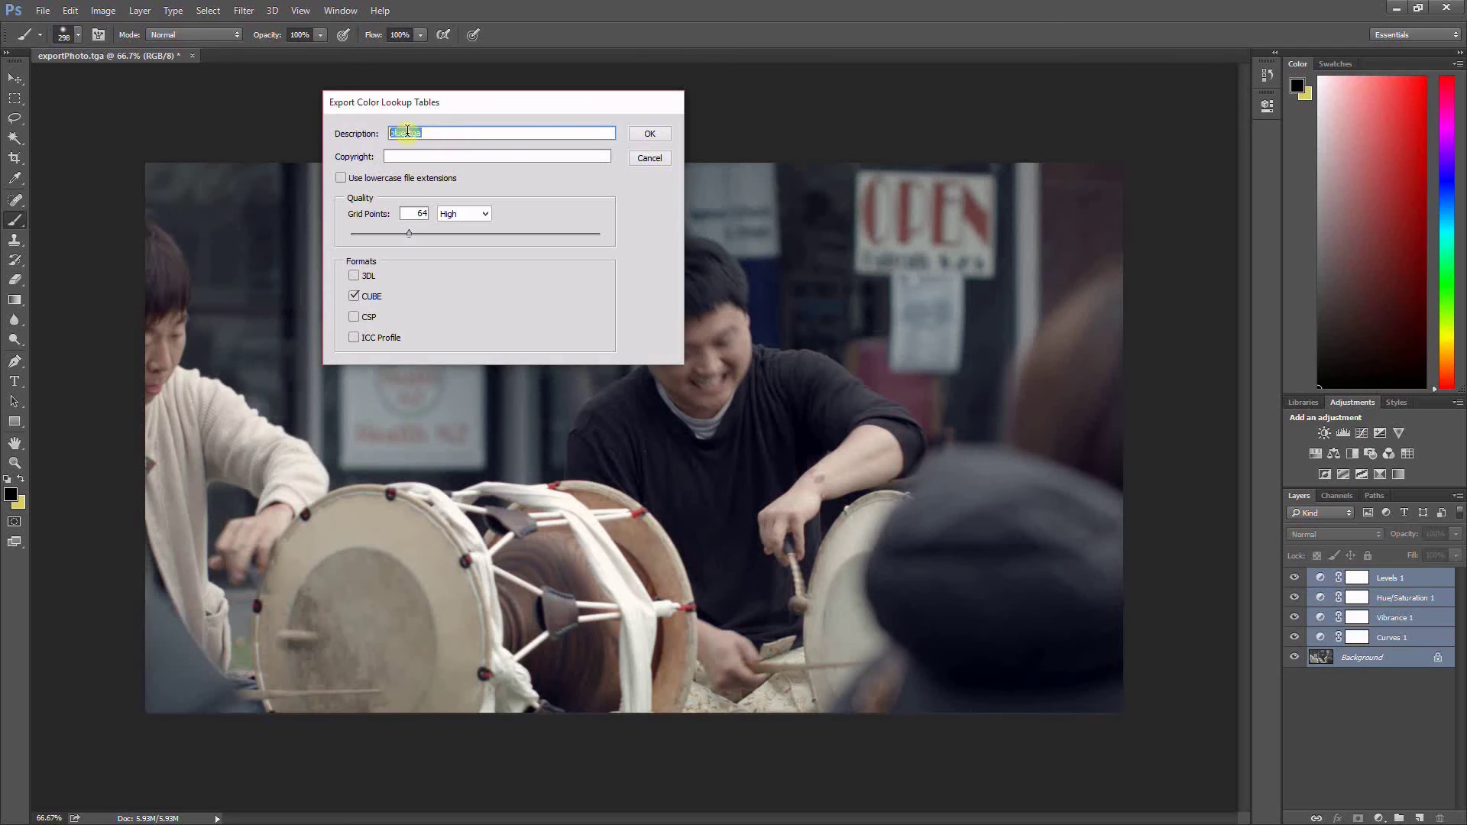
text(blue)
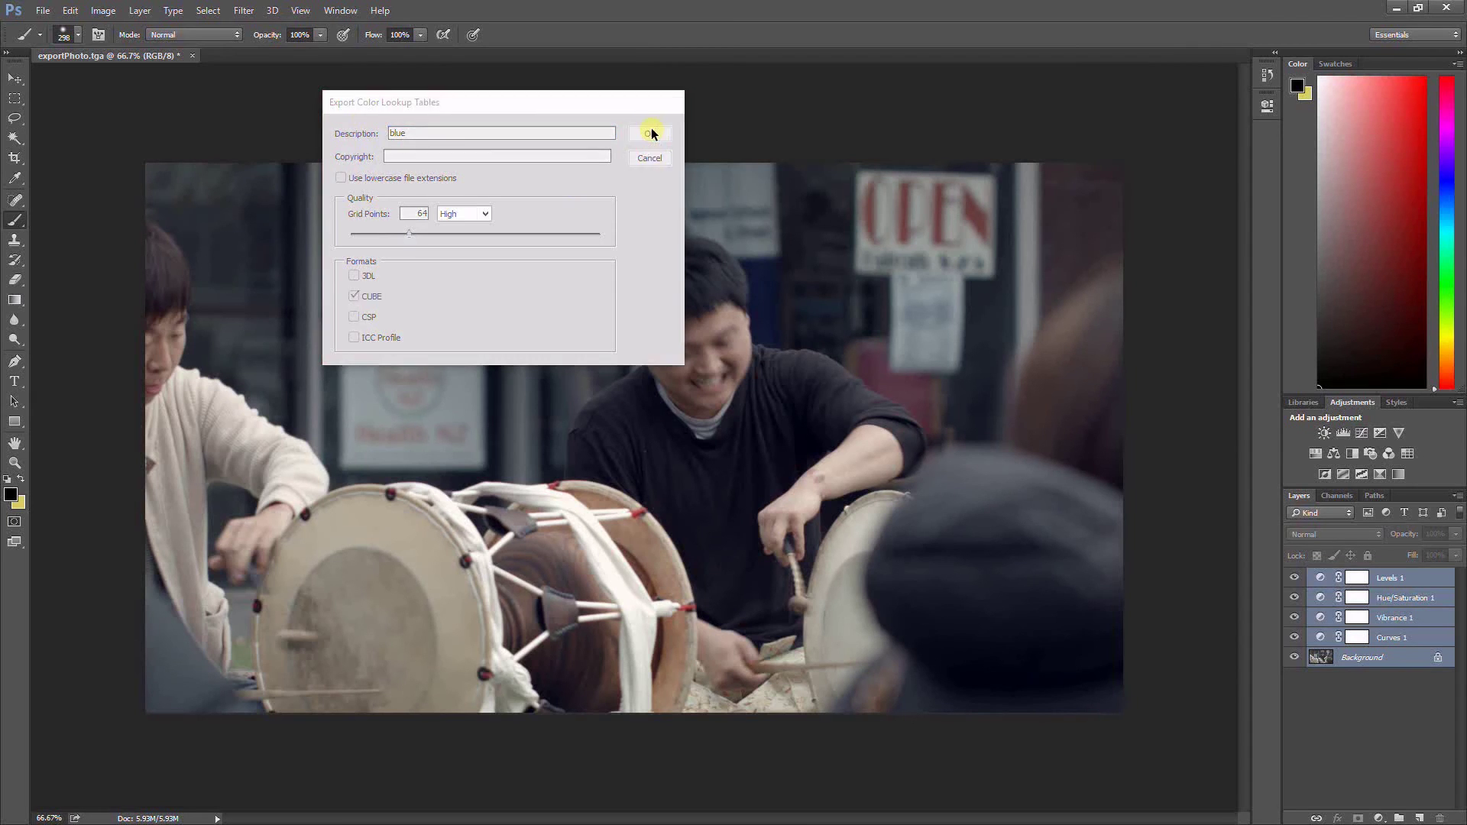
click(651, 134)
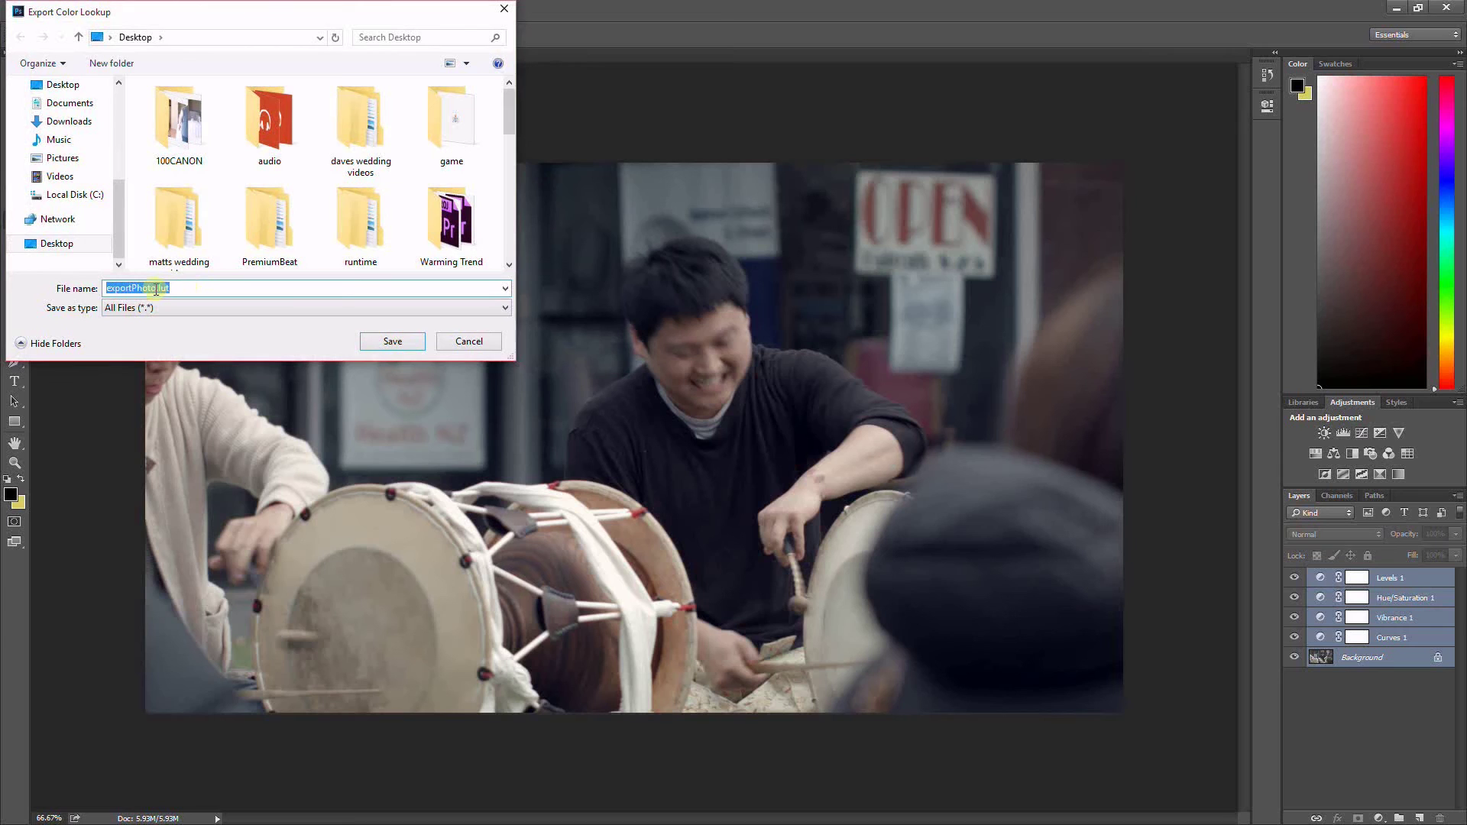
- Rename the lookup table file to blueLUT and save it on the Desktop
drag(151, 288, 49, 282)
text(blur)
key(BackSpace)
text(eLUT)
key(Delete)
click(397, 339)
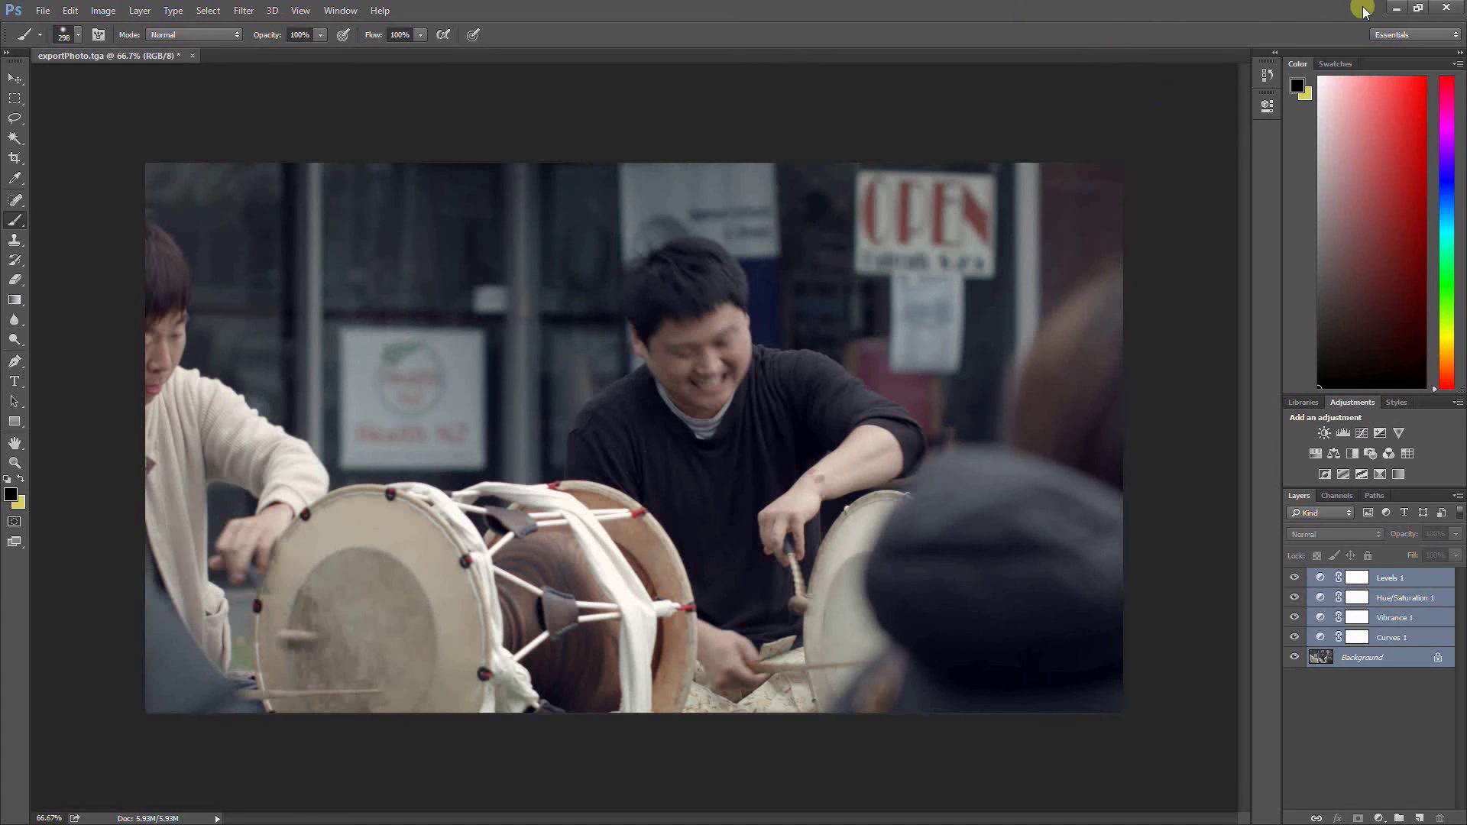
- Minimize Photoshop and return to the drummer clip's Lumetri Color settings in Premiere Pro
click(1396, 8)
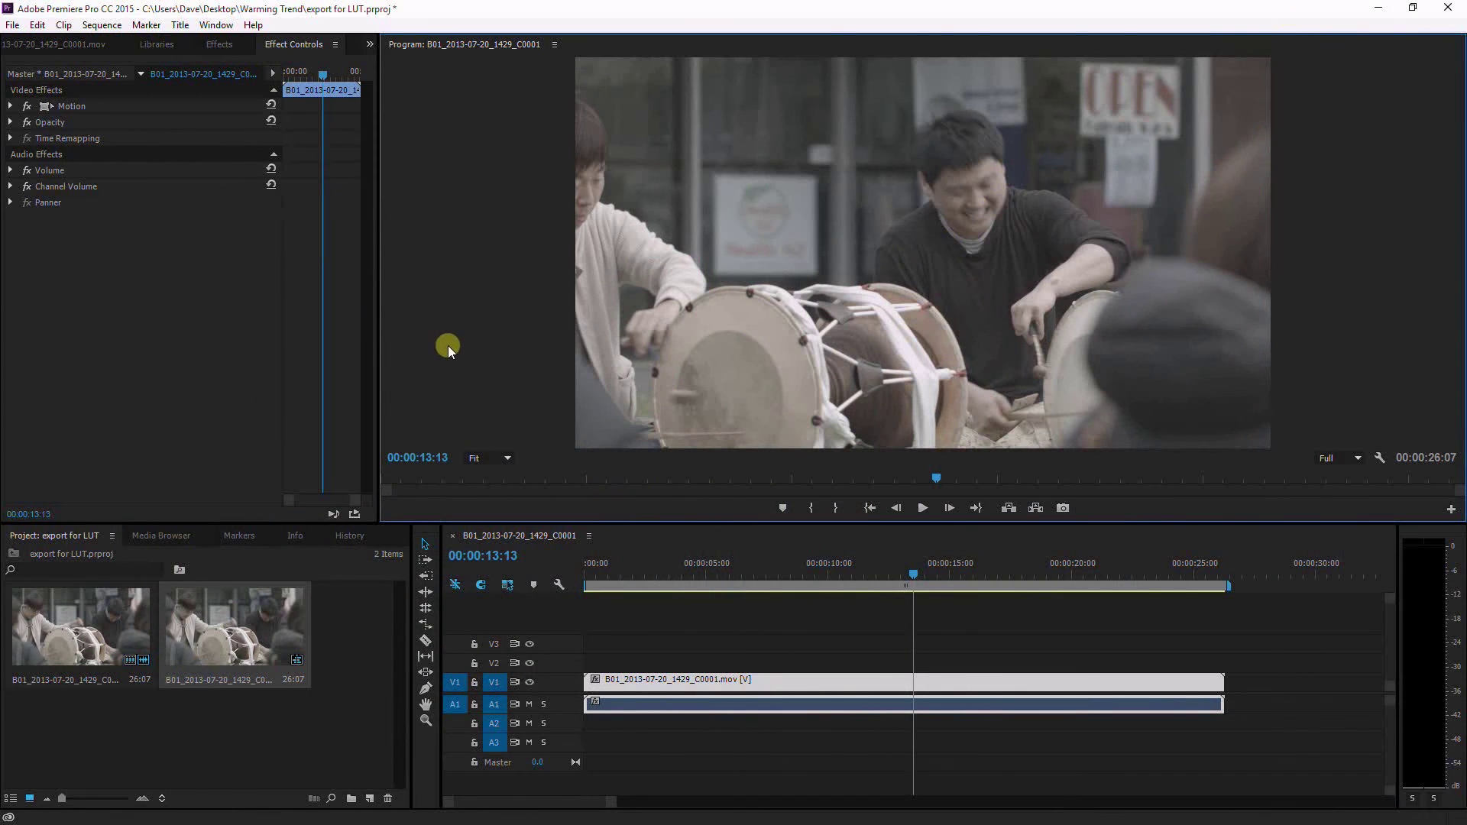
click(219, 44)
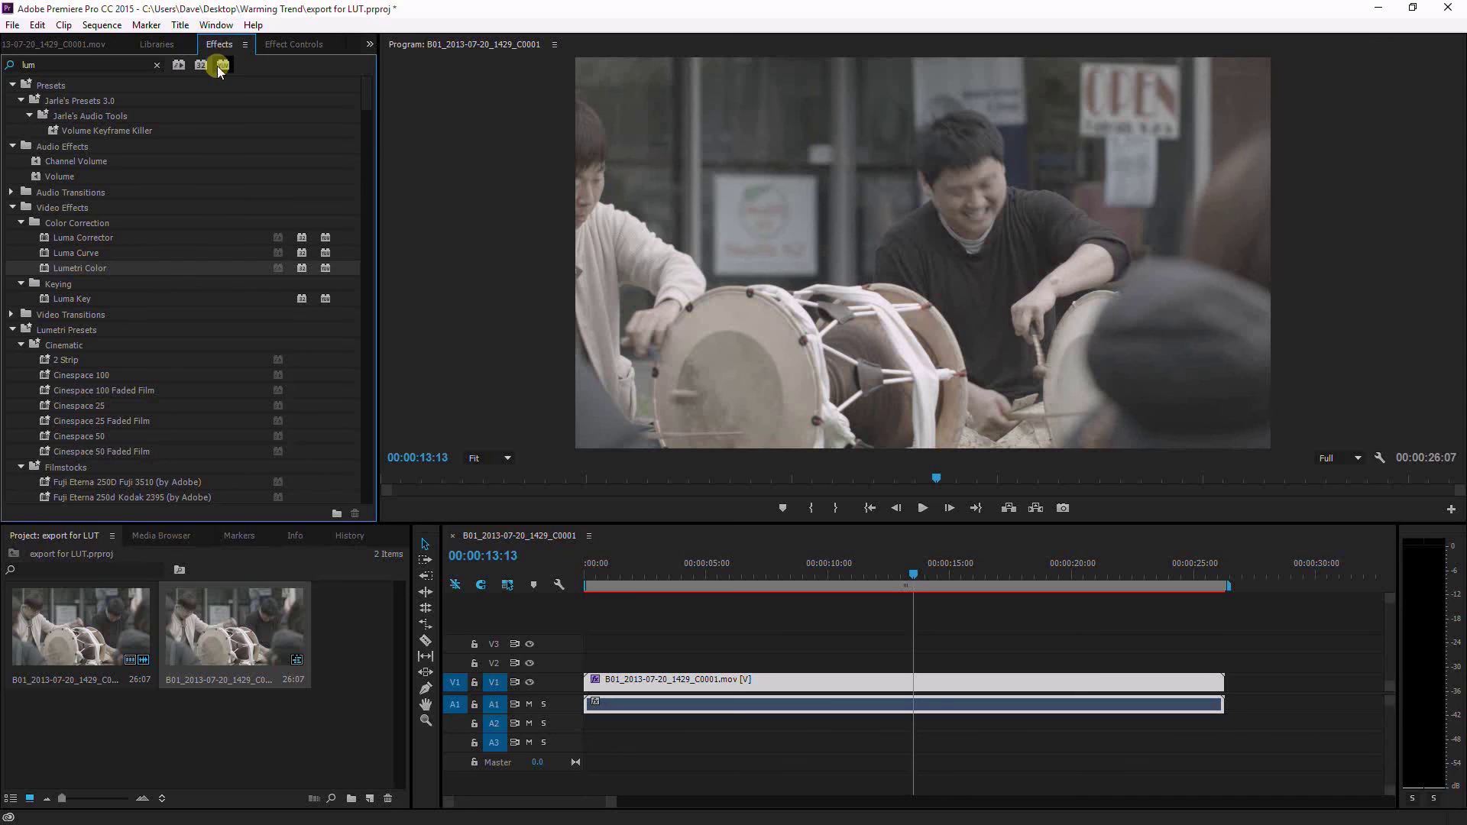
click(283, 46)
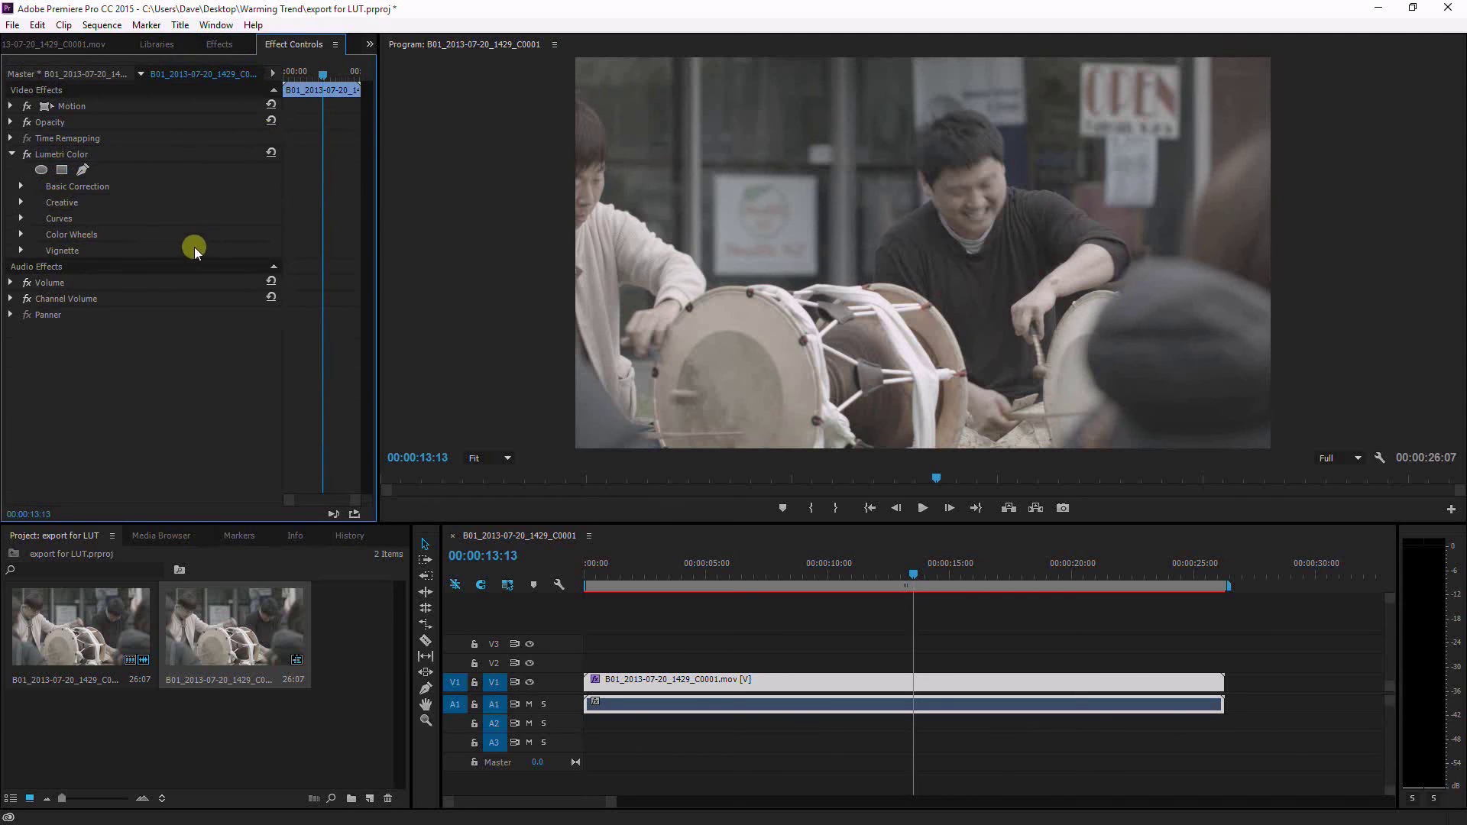
- Load blueLUT.CUBE as Lumetri Color's Creative Look on the drummer clip
click(18, 203)
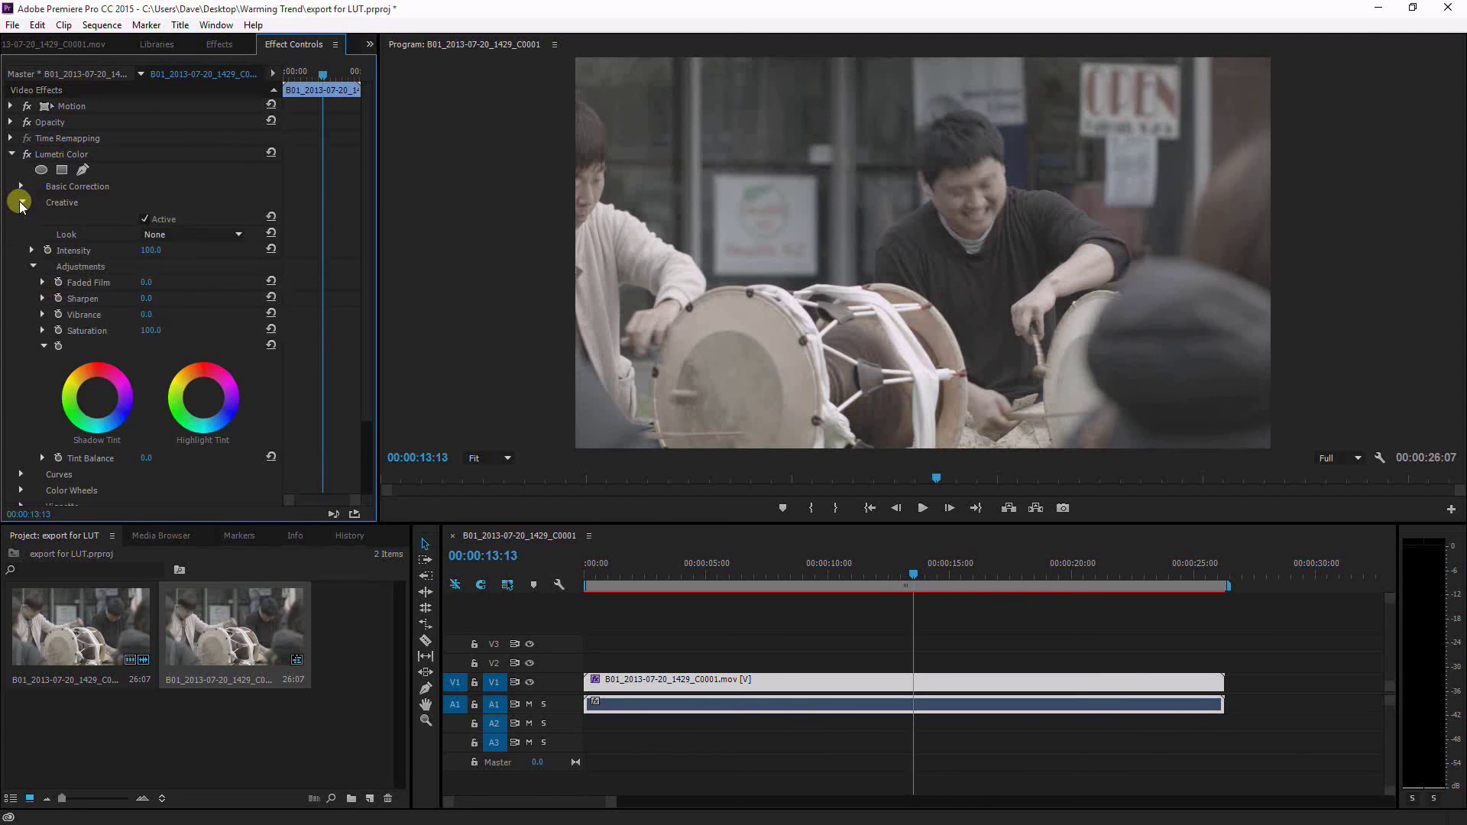
click(188, 236)
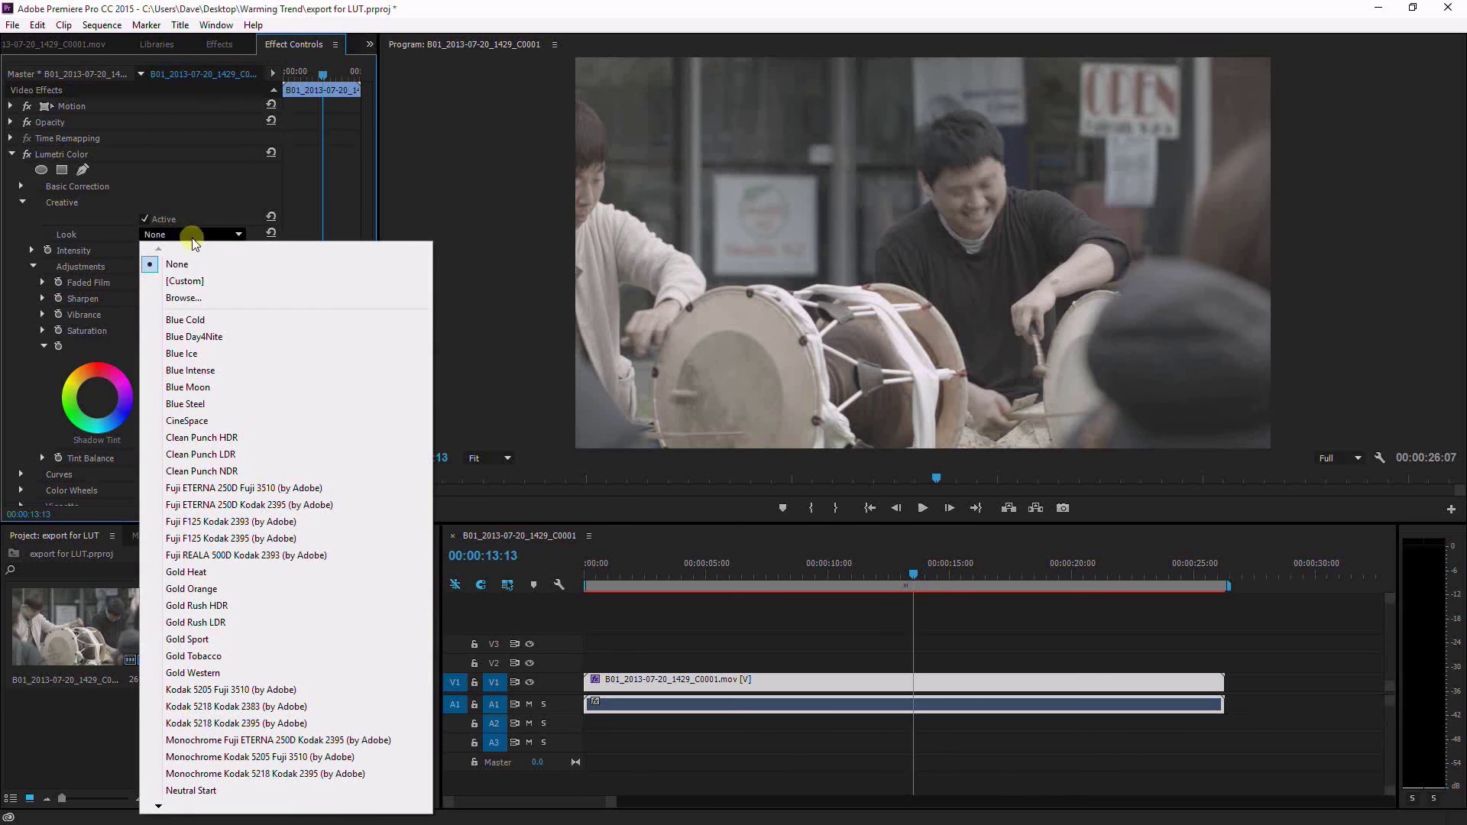
click(191, 298)
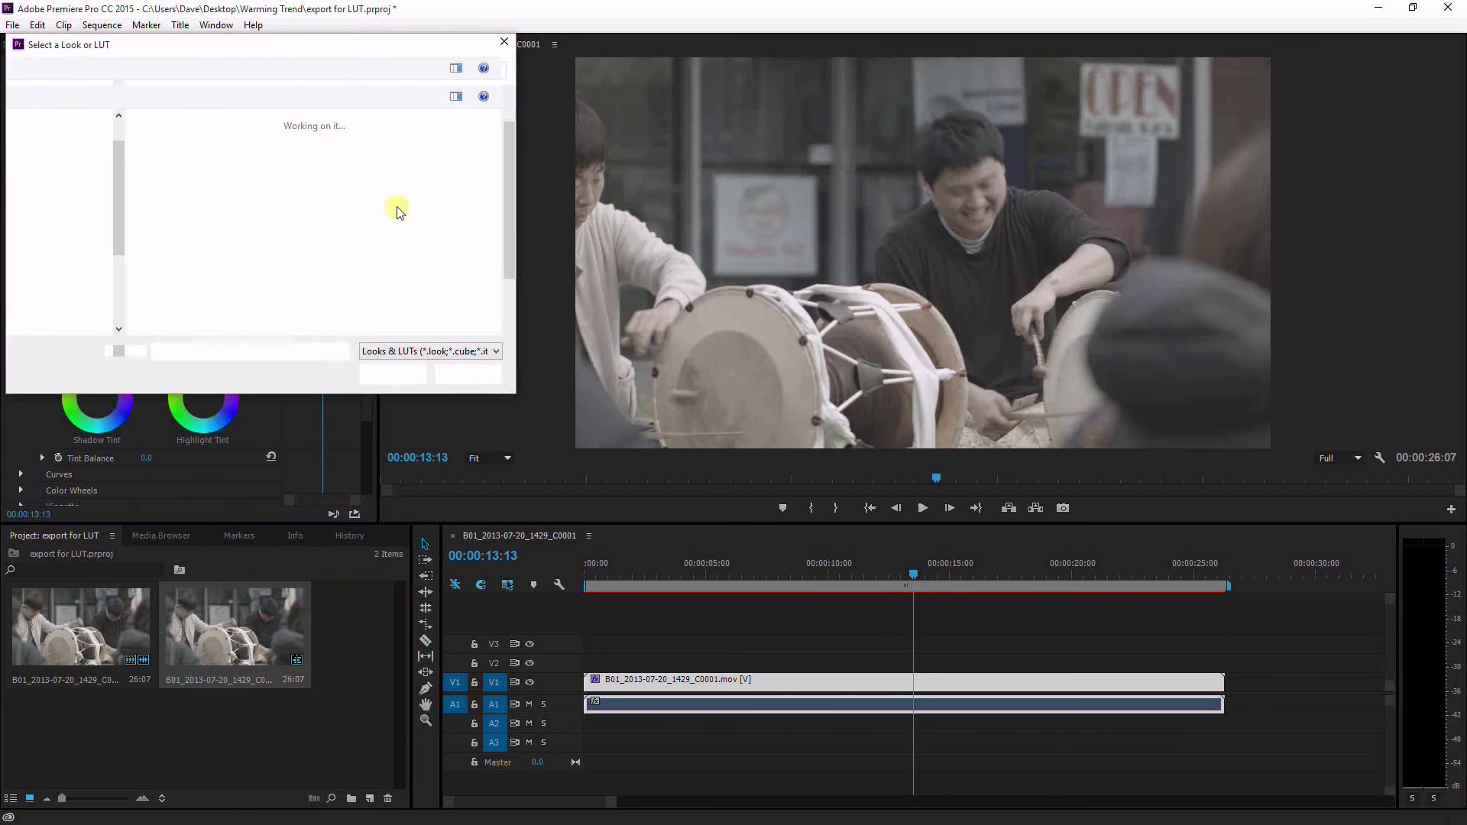
scroll(503, 231, down, 1)
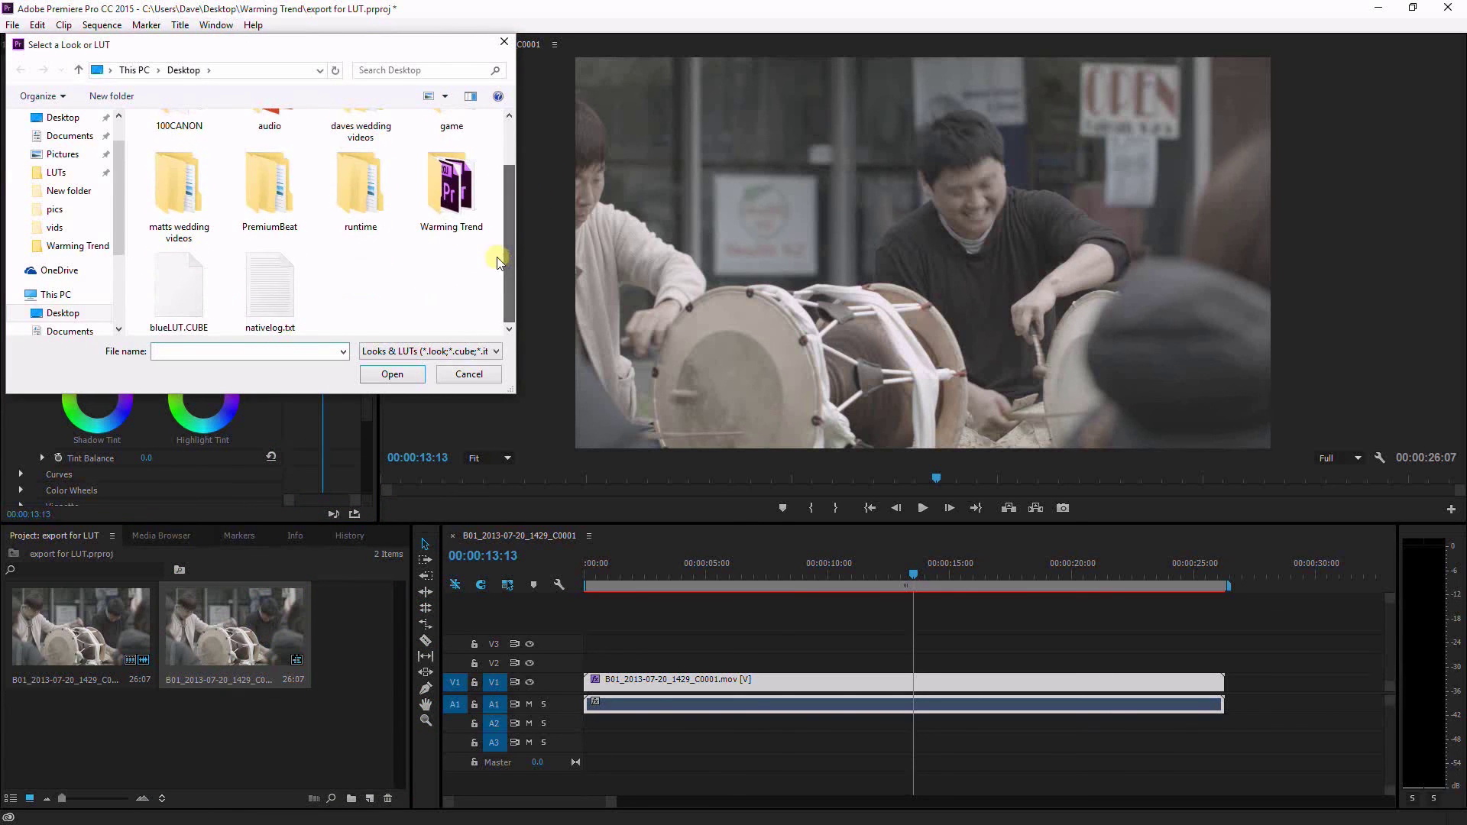
click(227, 291)
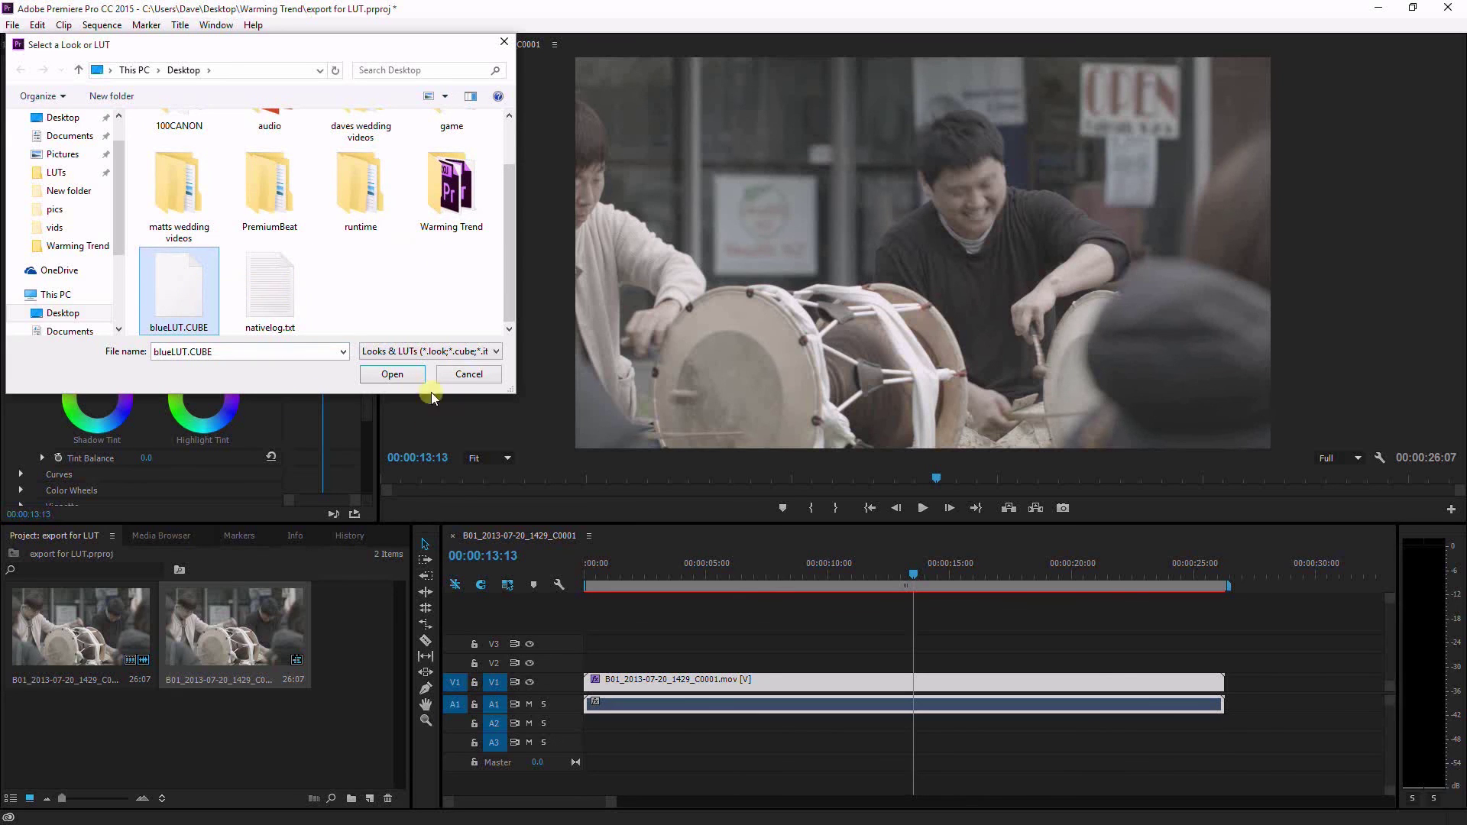
click(384, 374)
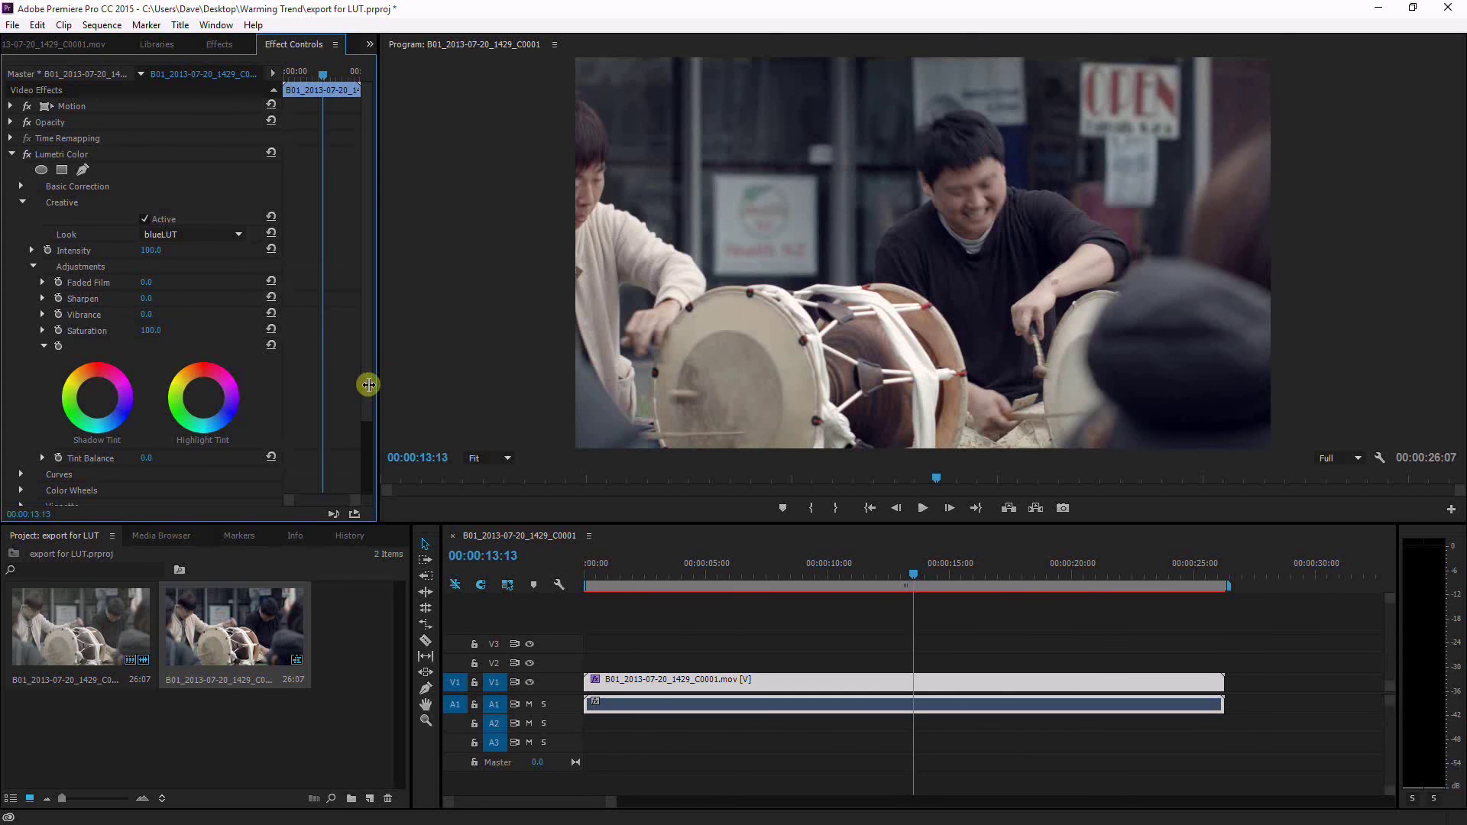
key(alt+Tab)
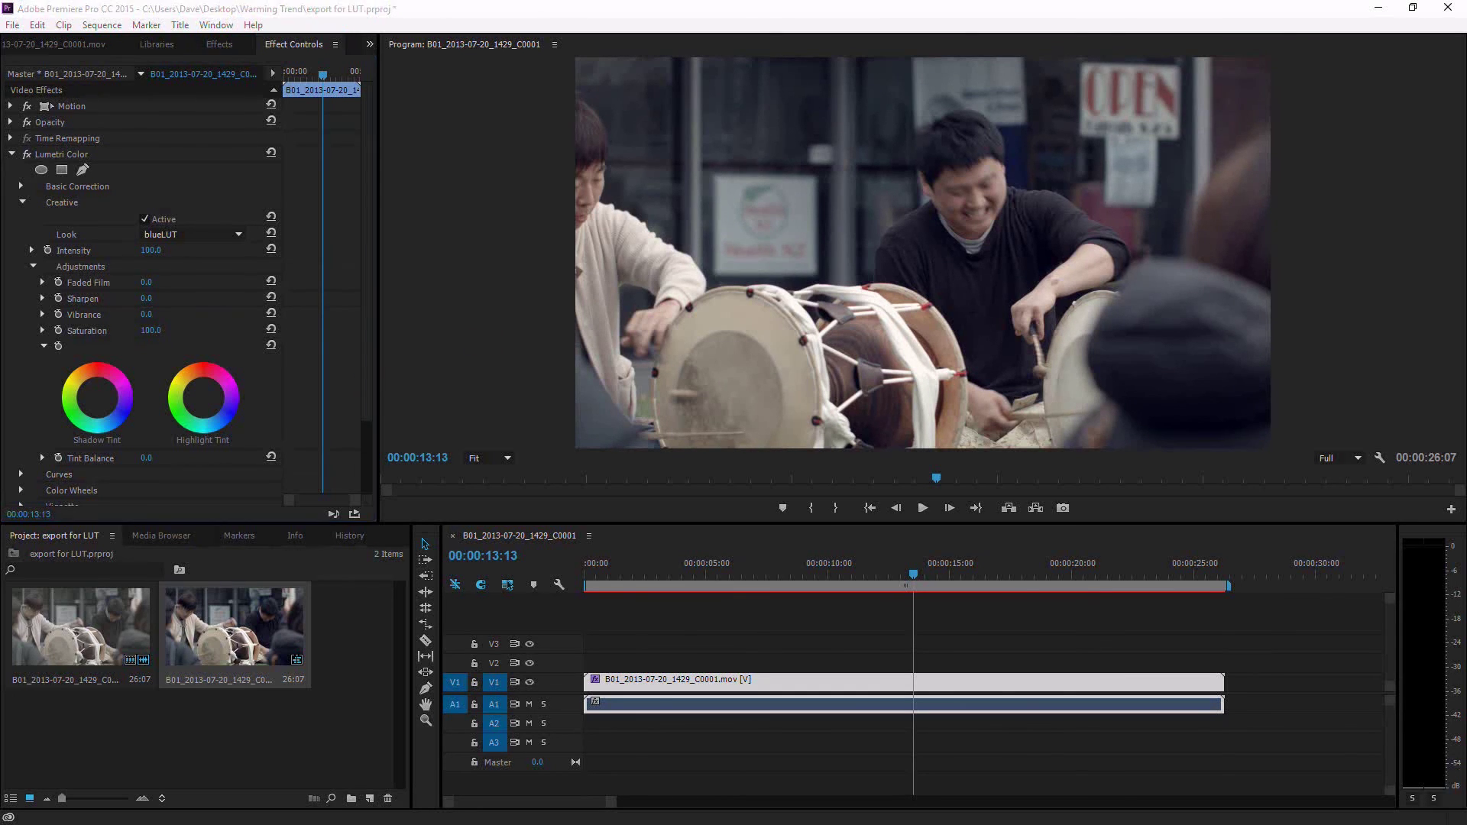
- Restore the Photoshop window, shrink it, and move it up-left beside Premiere's graded frame
double_click(538, 10)
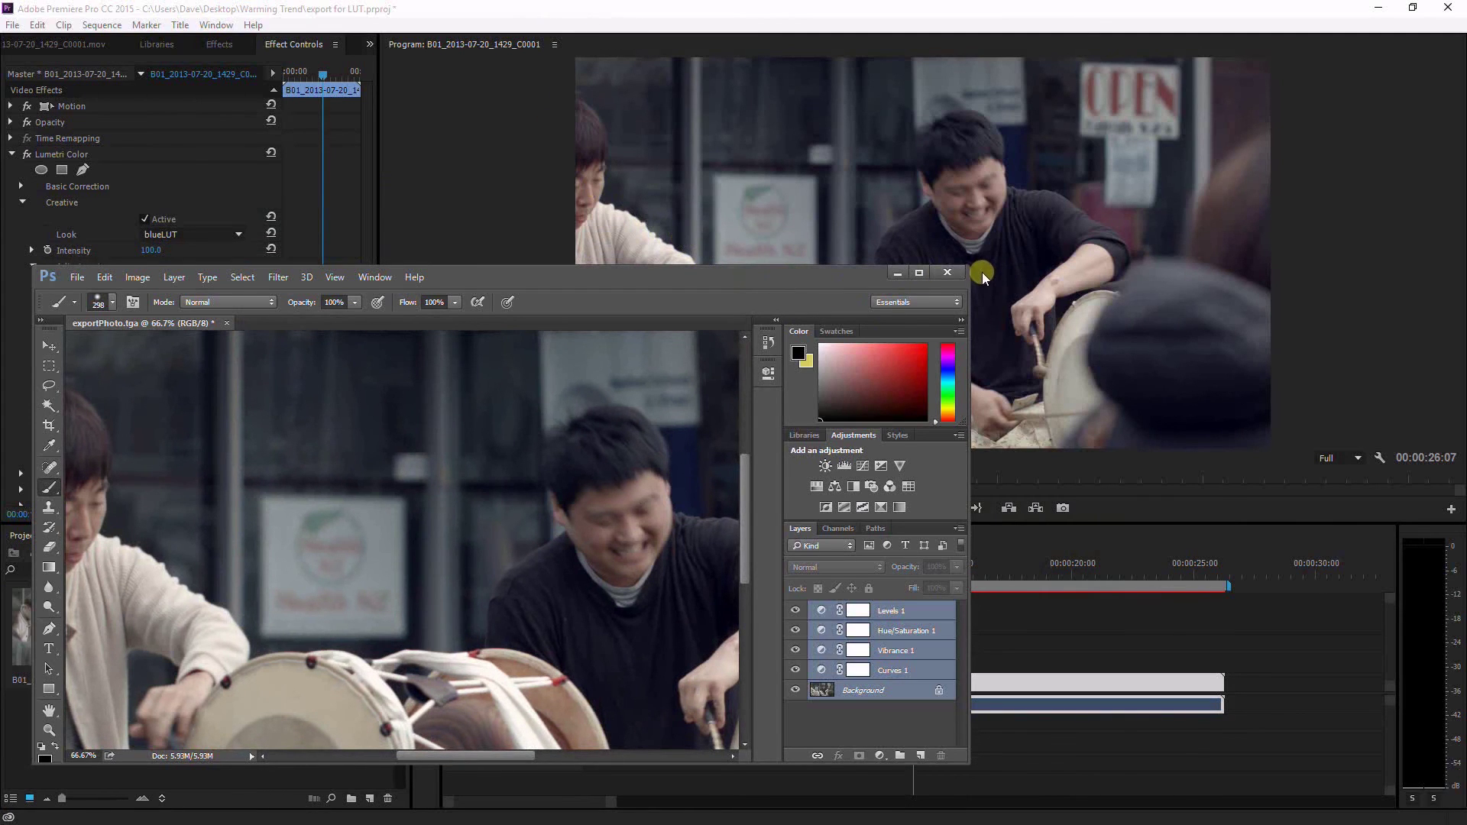
drag(969, 267, 874, 320)
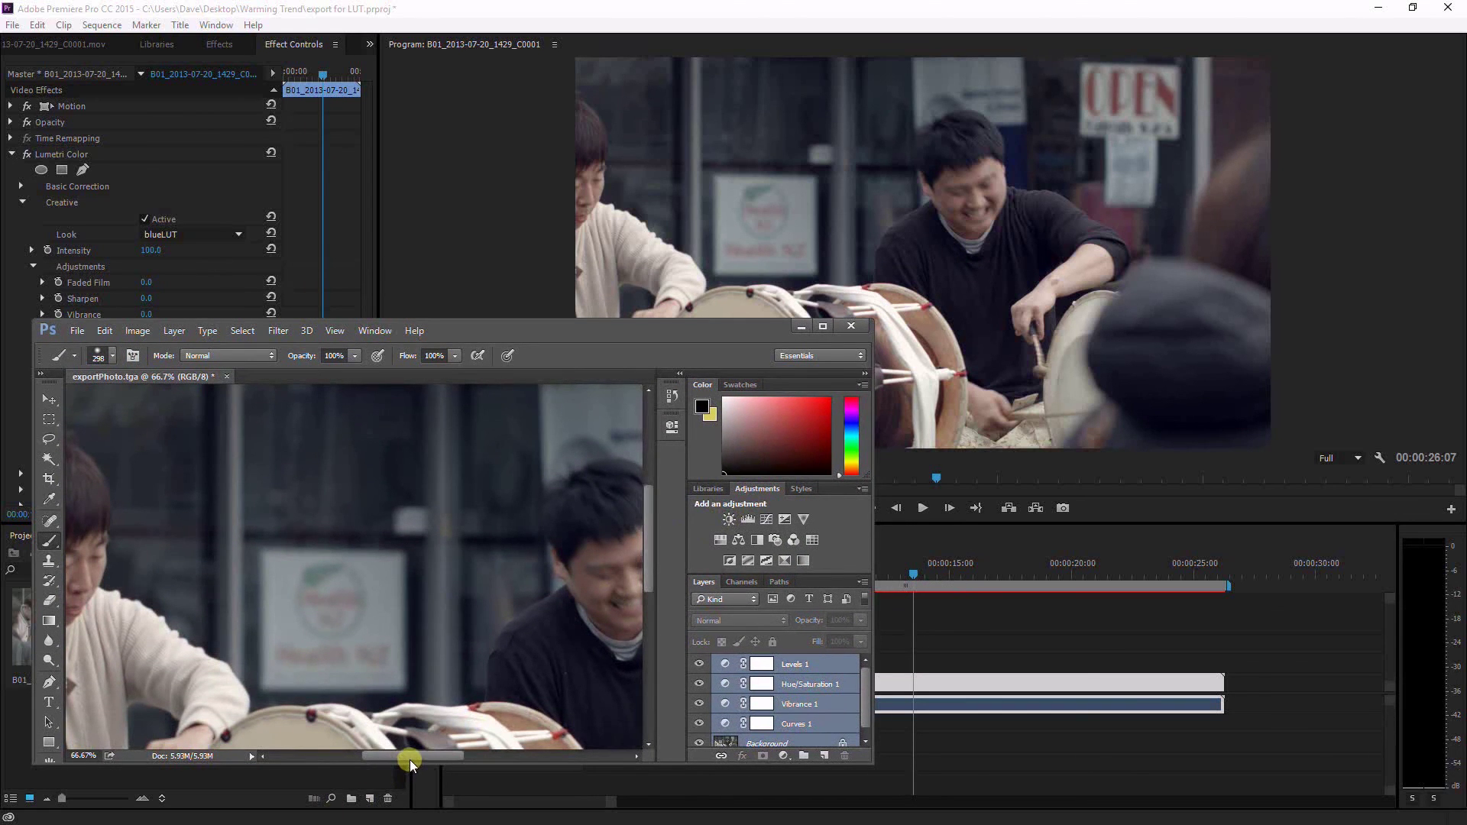
drag(410, 760, 416, 760)
drag(697, 329, 669, 259)
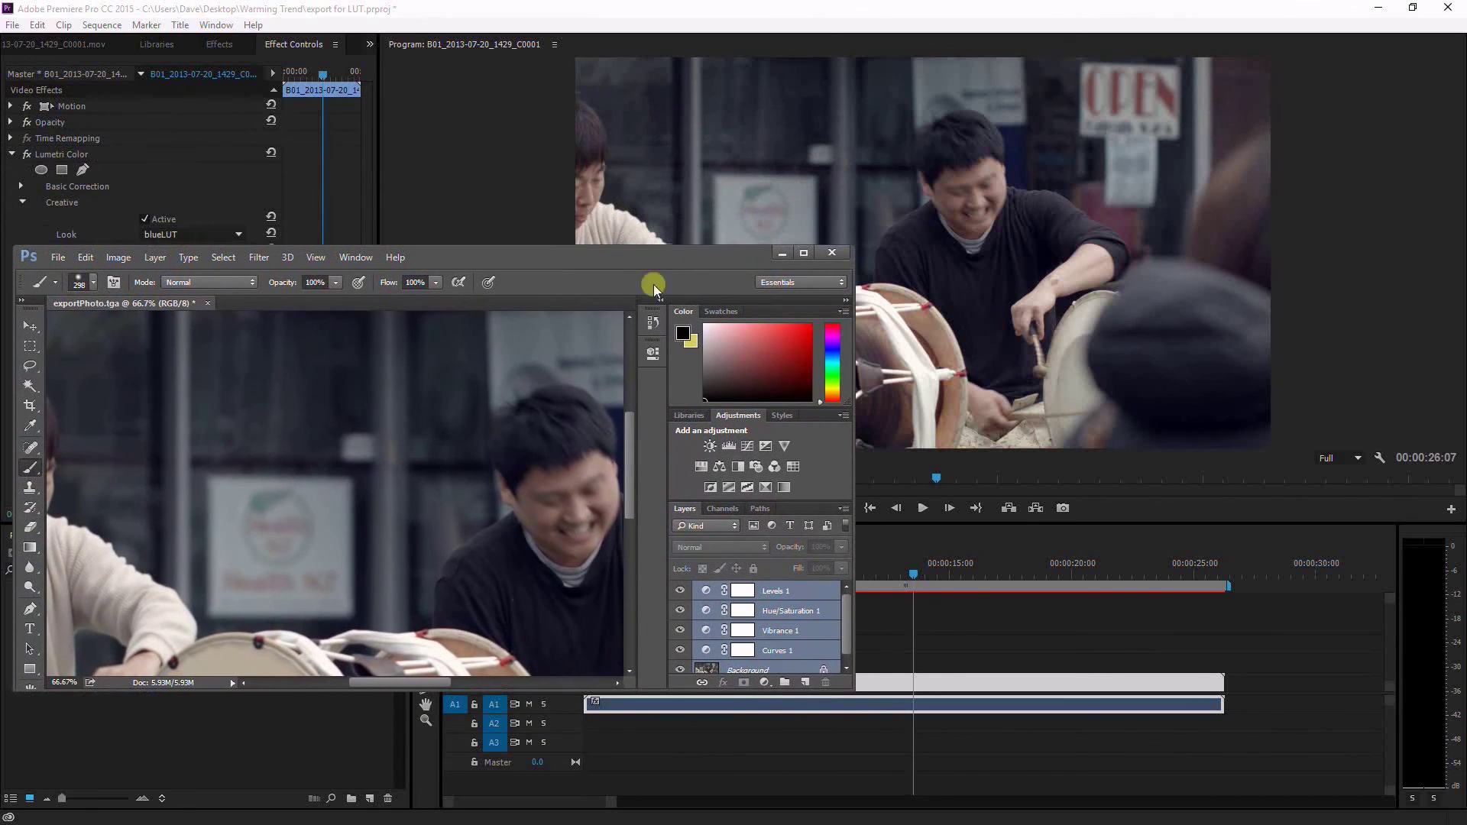